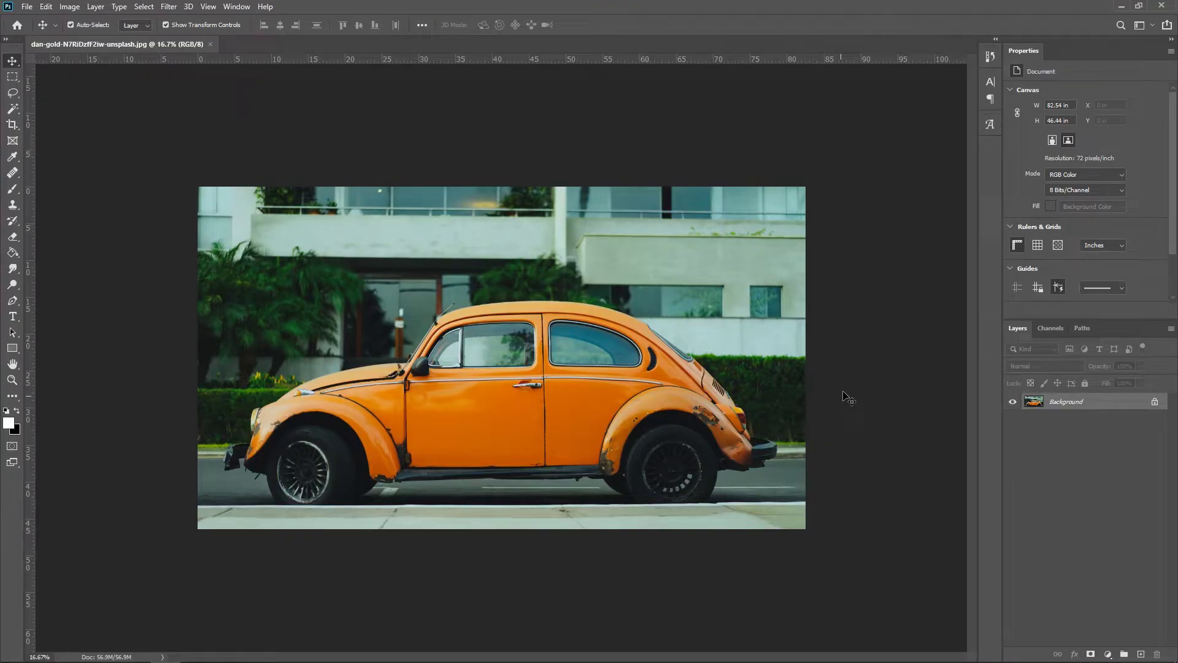
click(1110, 654)
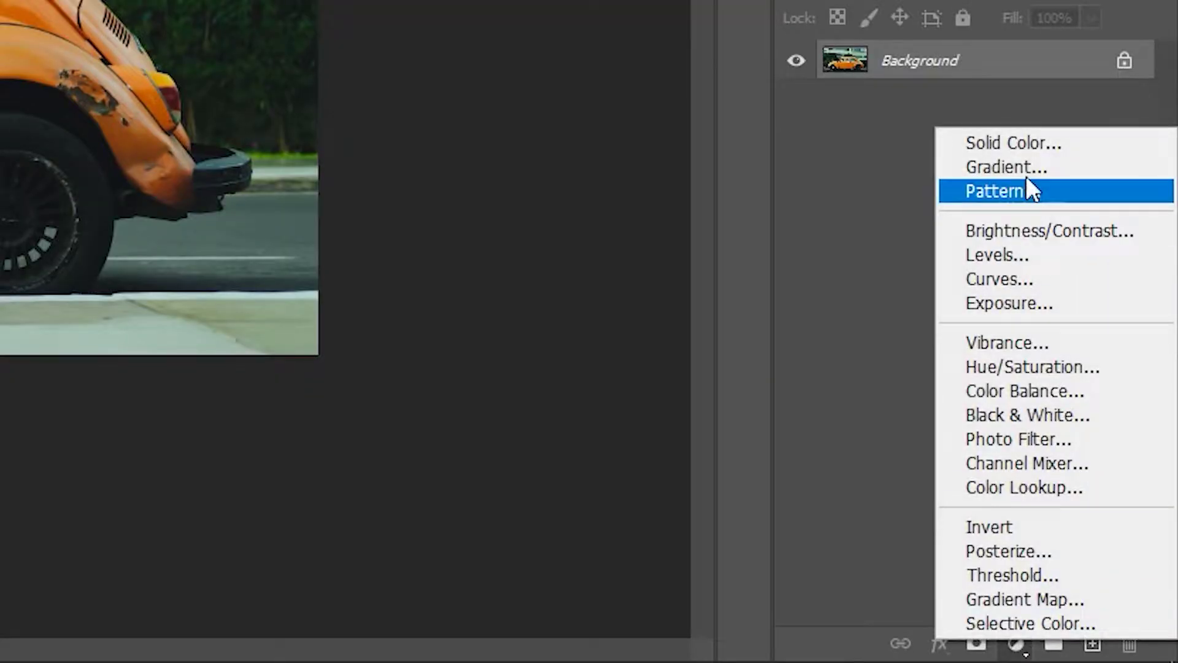
click(1104, 438)
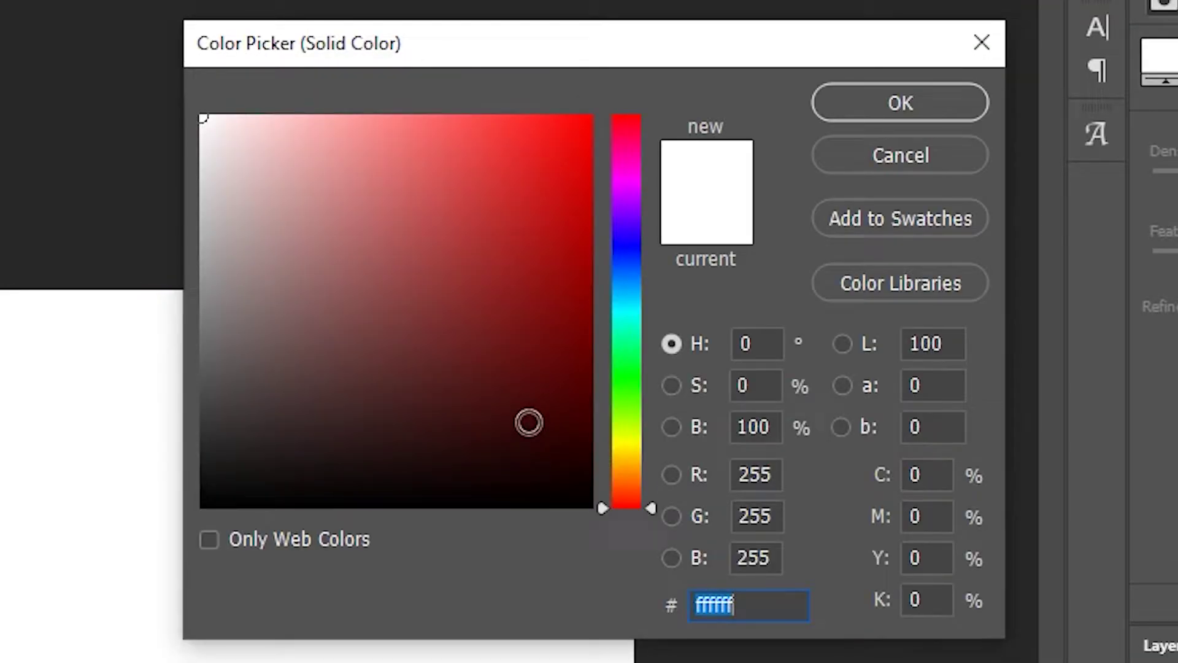
text(ff0000)
click(875, 105)
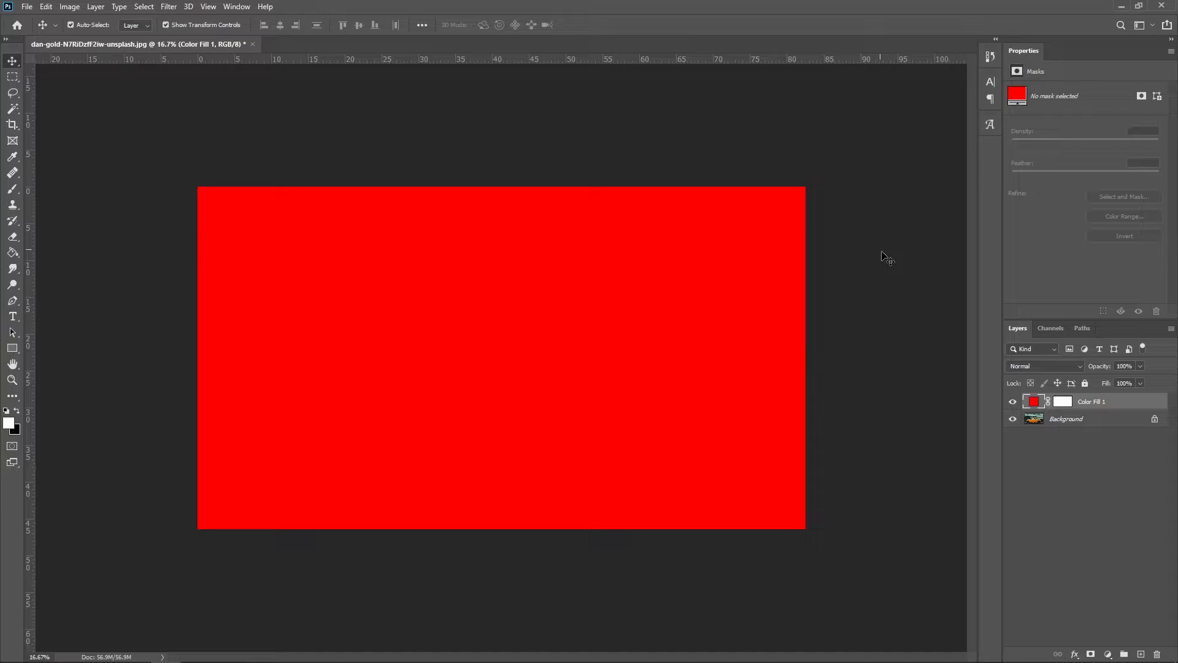
click(1066, 367)
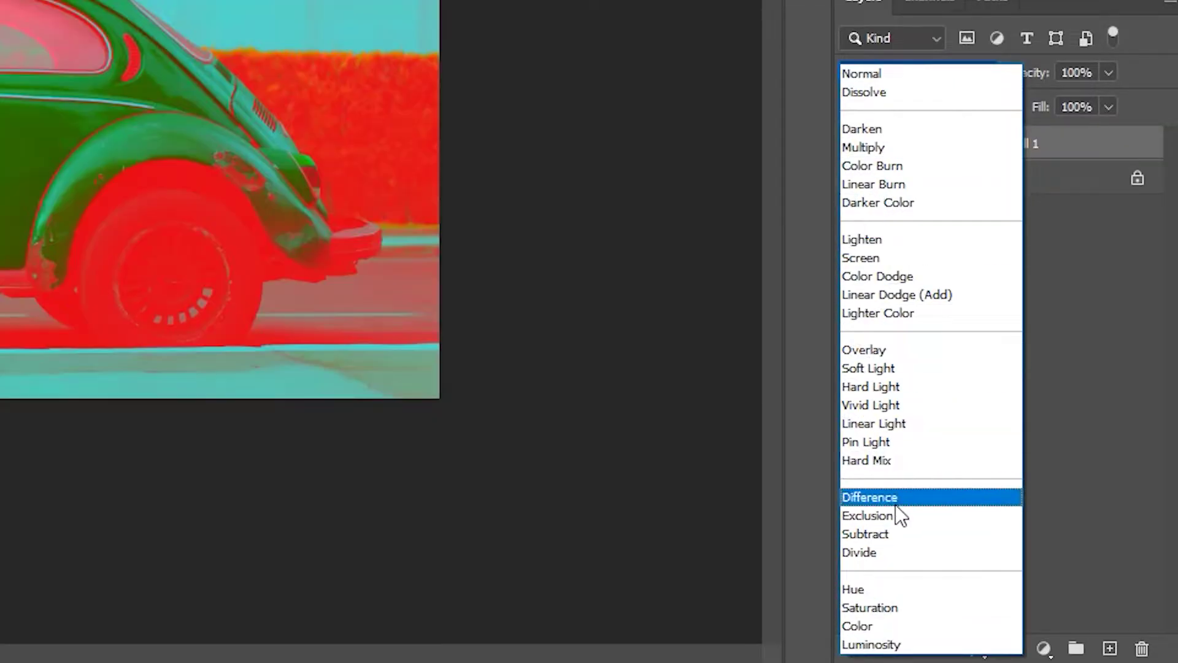
click(893, 515)
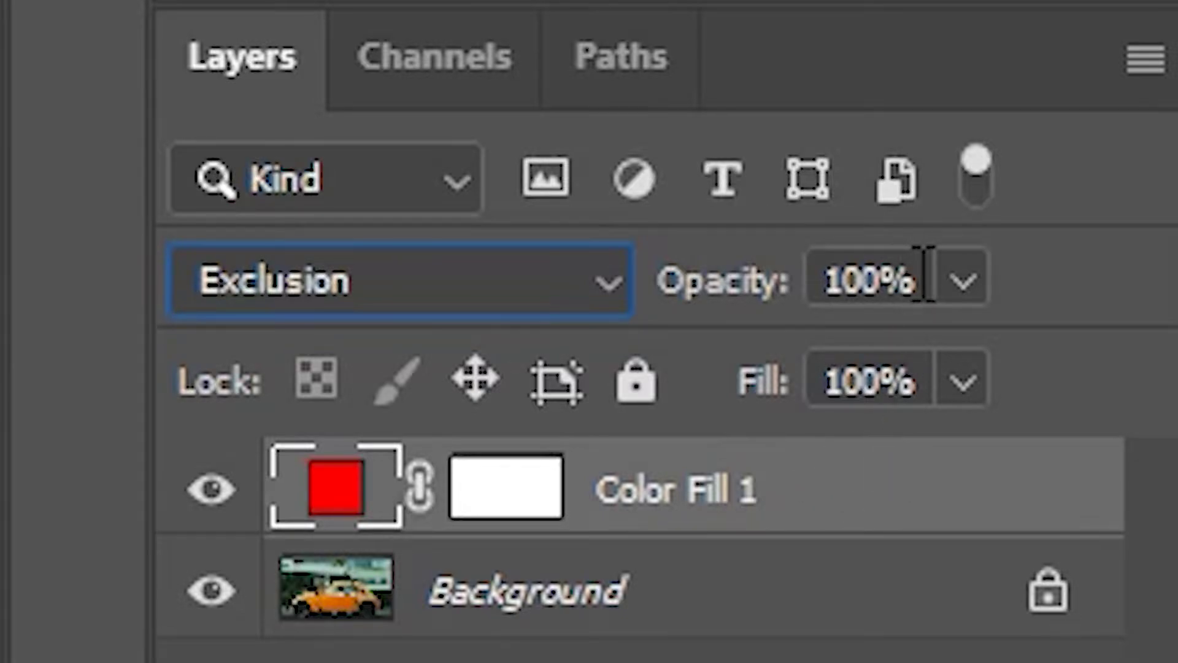
click(1139, 365)
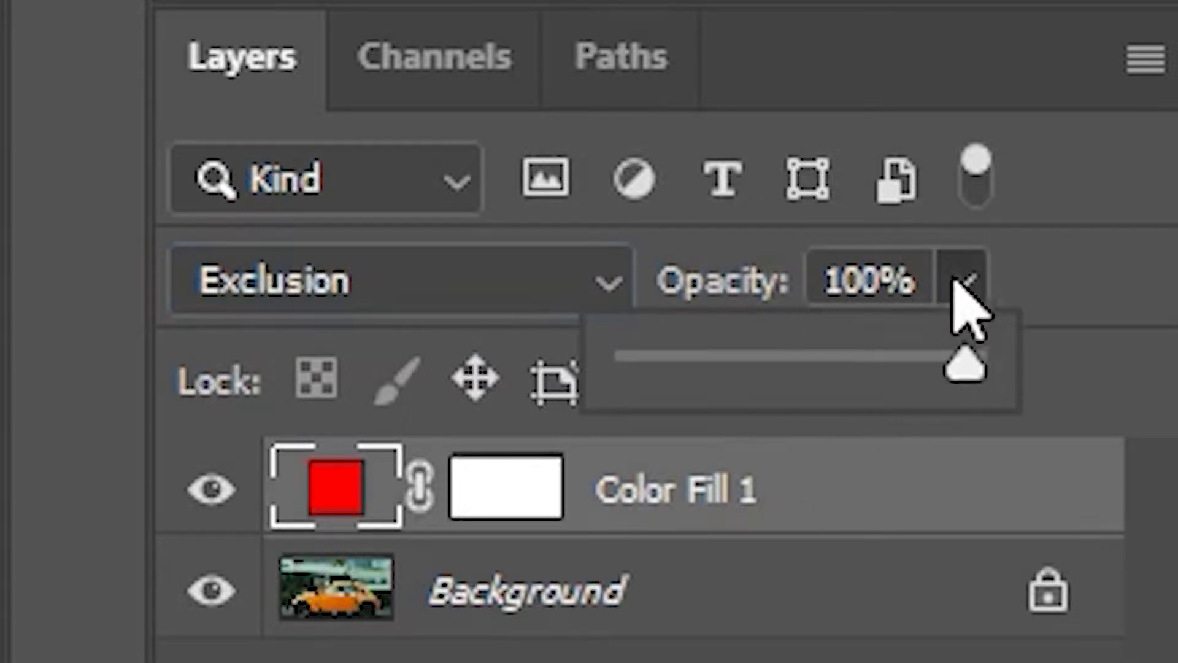
drag(964, 364, 736, 374)
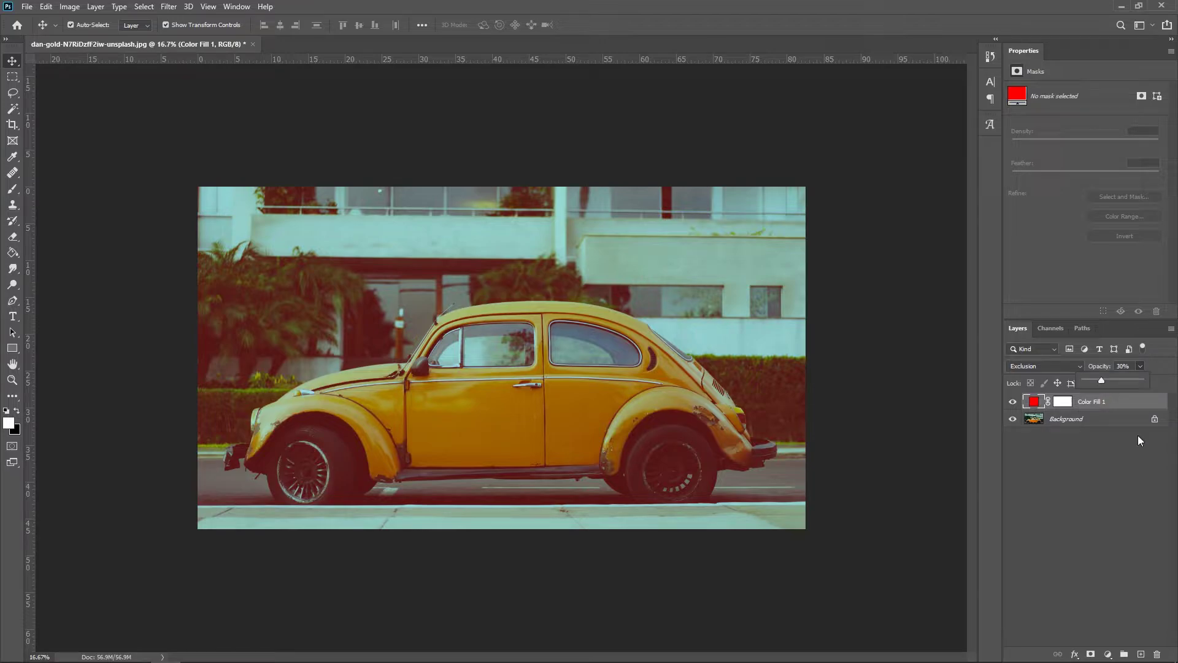
click(1146, 467)
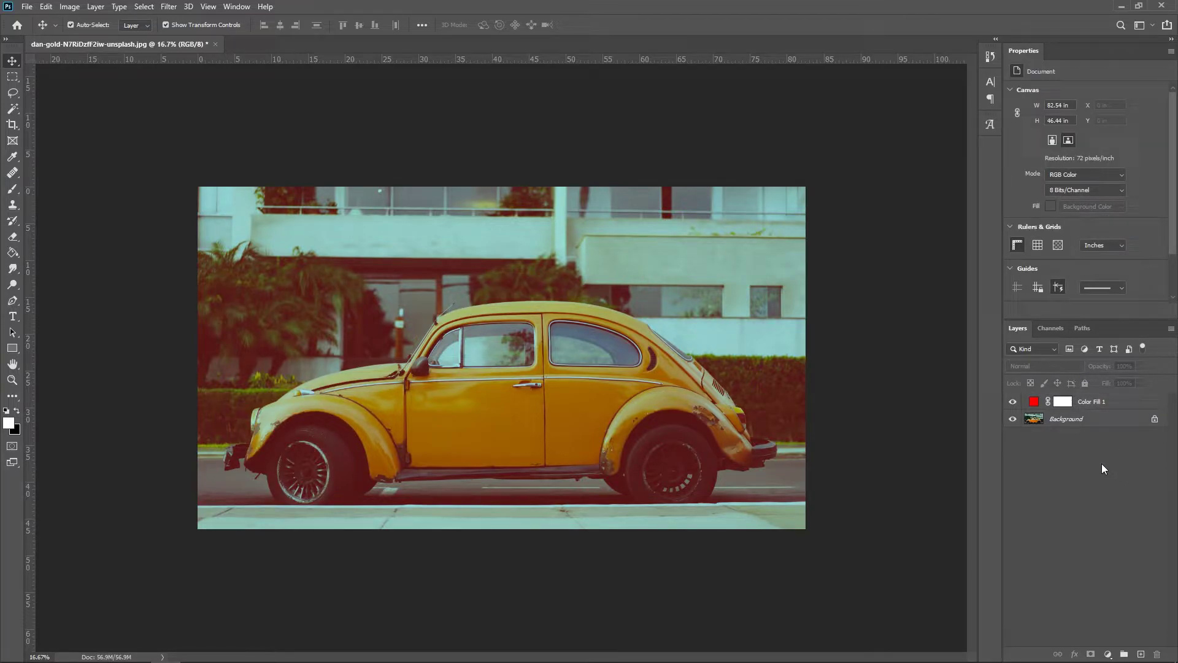
double_click(1034, 400)
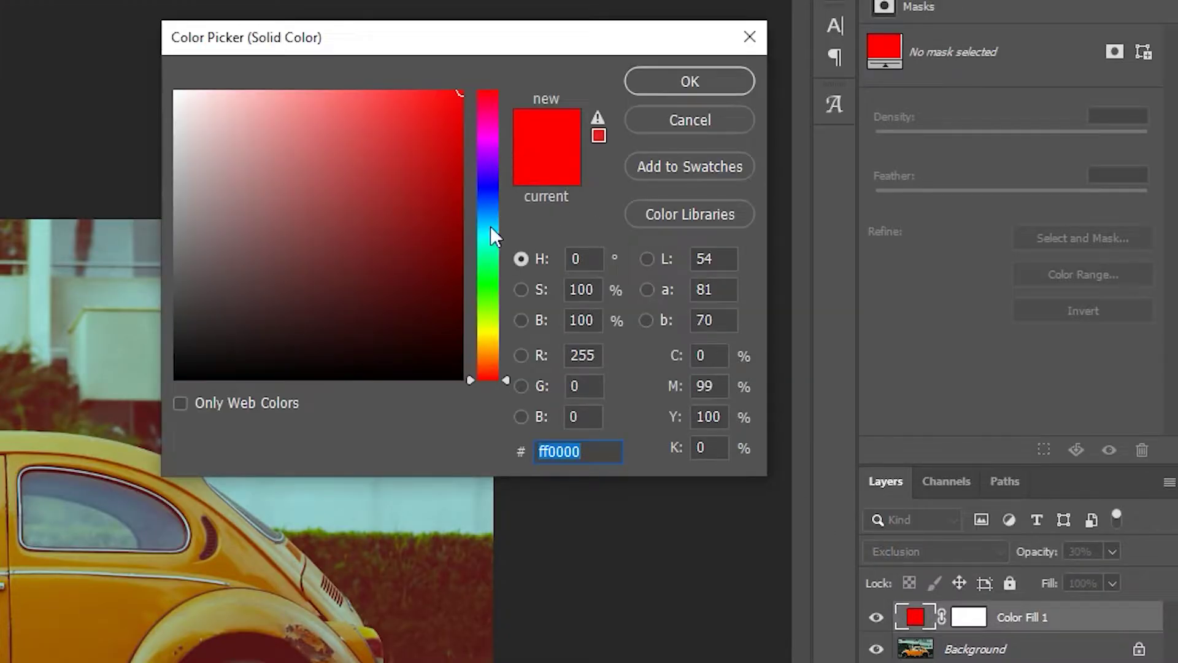
drag(491, 227, 488, 362)
drag(483, 190, 482, 182)
drag(420, 136, 592, 161)
click(690, 81)
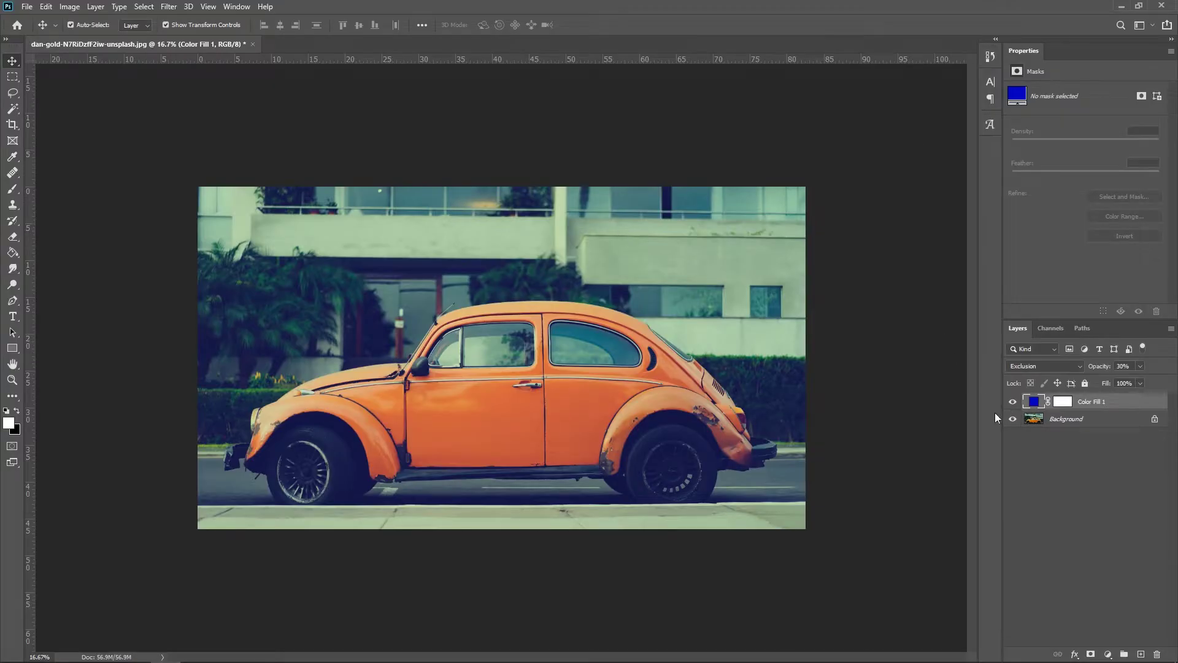
key(Delete)
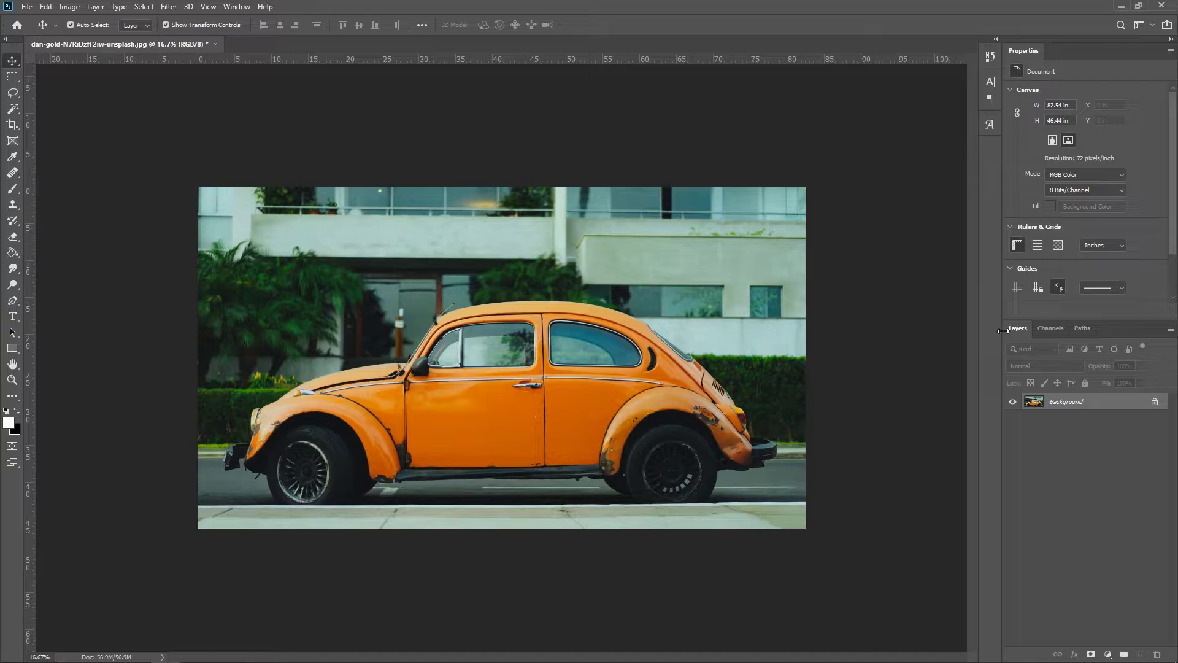
- Unlock the Background into Layer 0 and duplicate it as Layer 0 copy
click(1150, 404)
right_click(1083, 404)
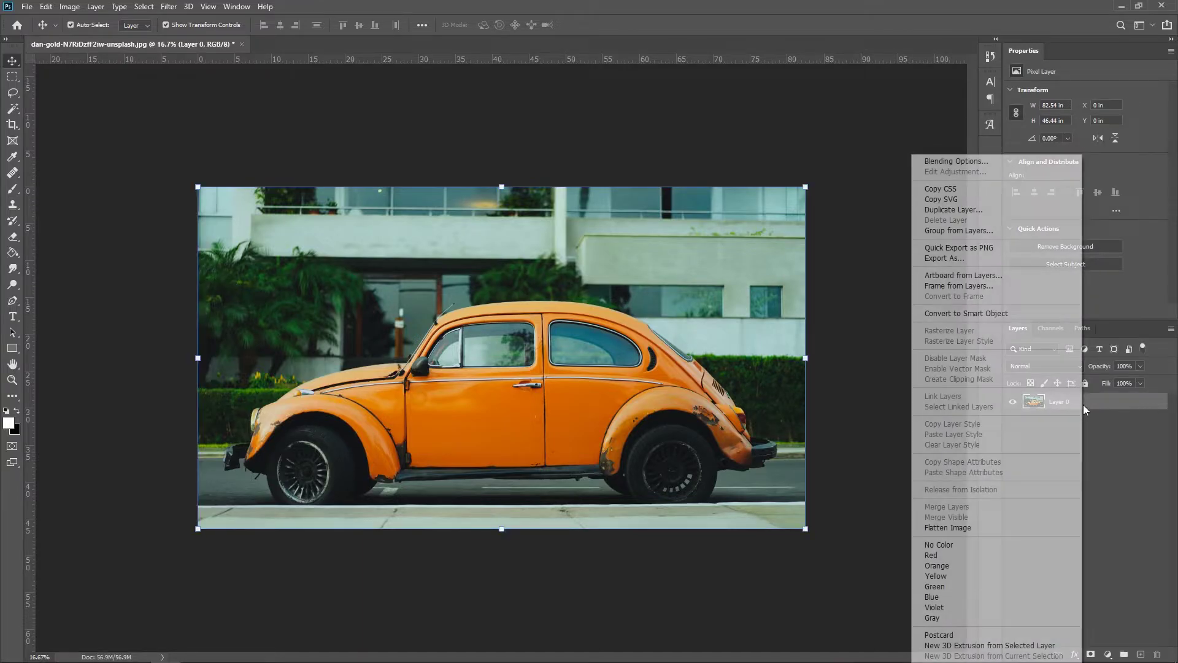
click(974, 210)
click(688, 185)
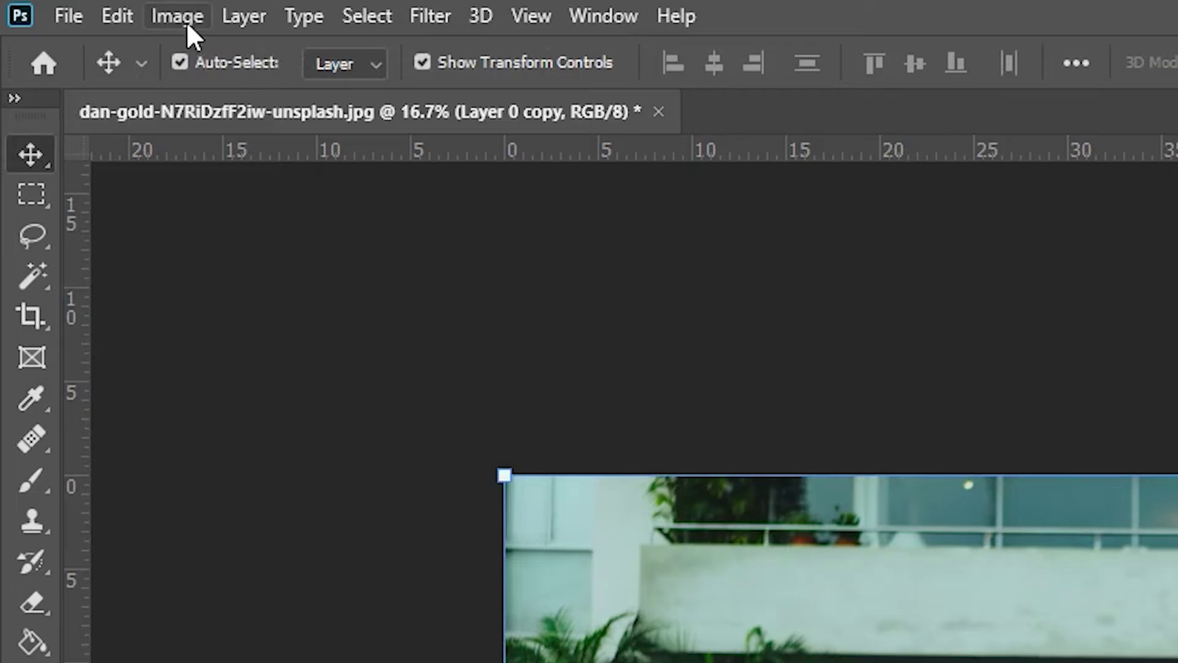
- Apply Shadows/Highlights to the copy: shadows 30%, tone 25%, radius 40 px, highlights tone and radius 0
click(69, 7)
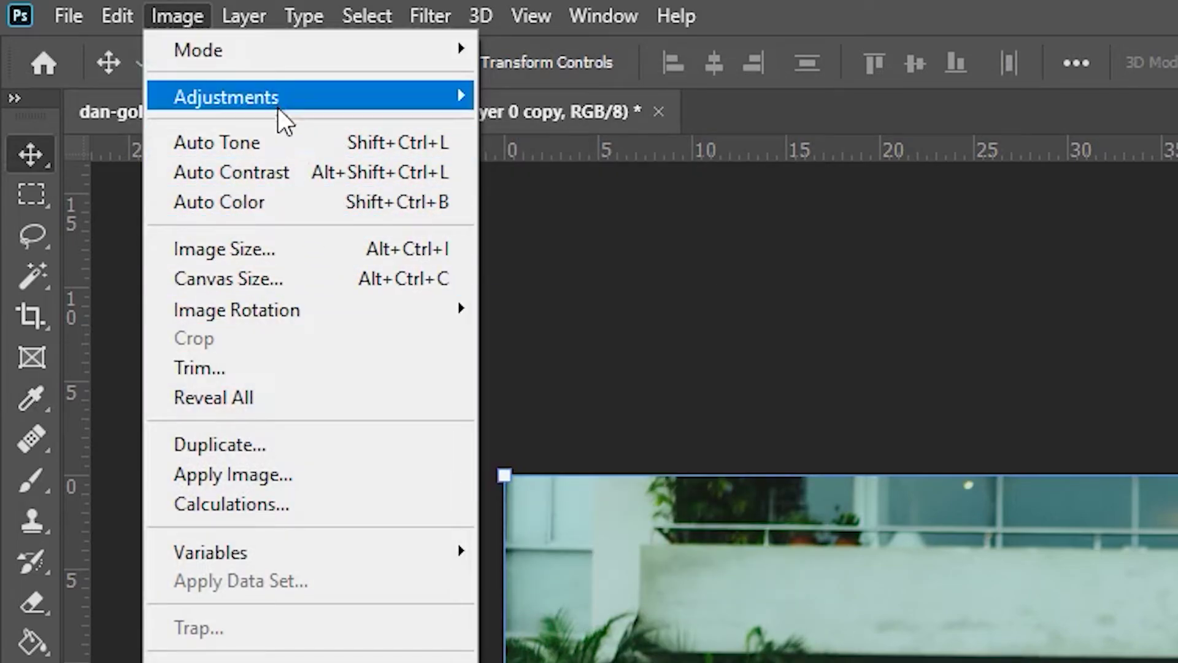
mouse_move(278, 105)
click(602, 624)
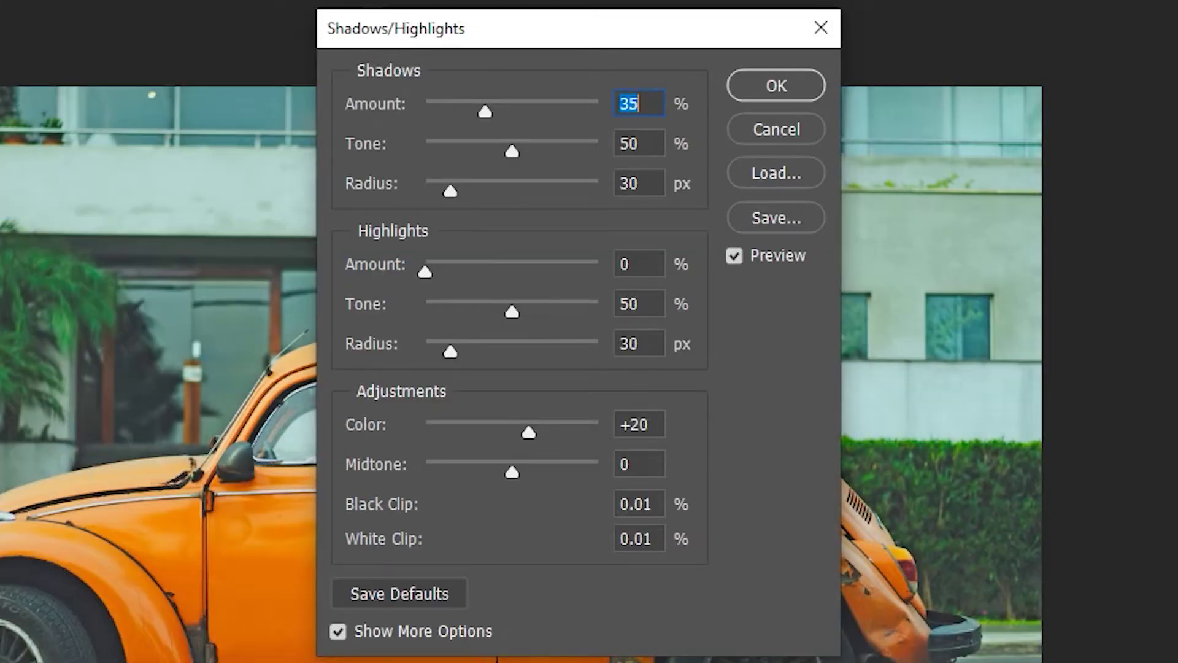
text(30)
key(Tab)
text(25)
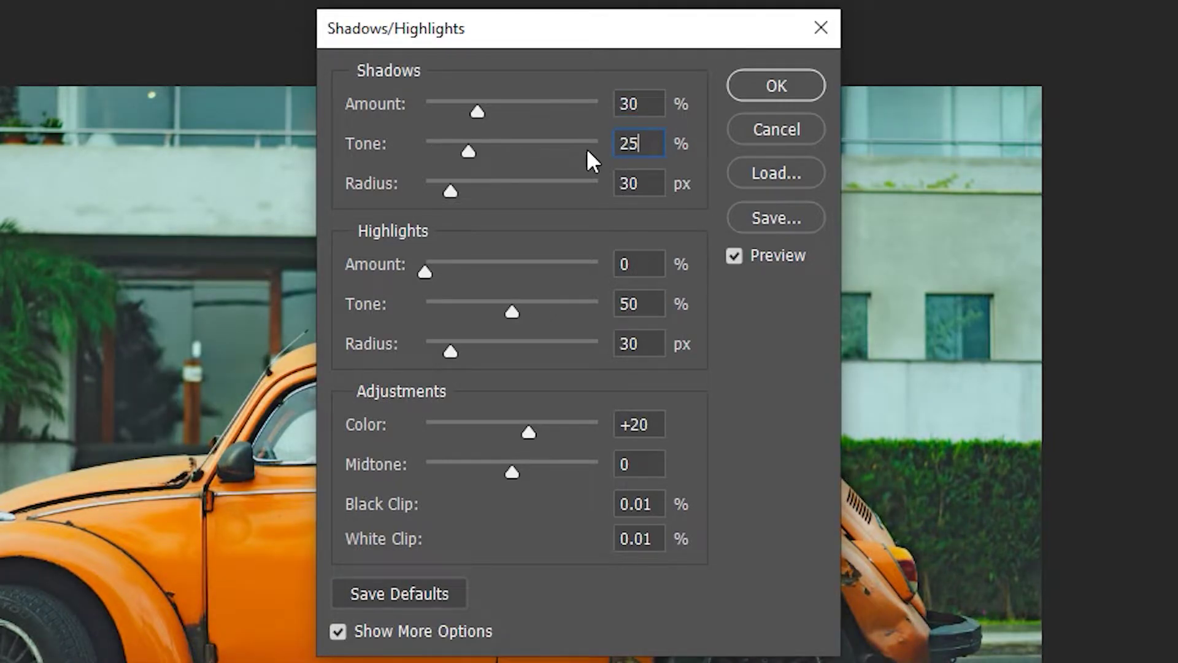
key(Tab)
text(40)
drag(521, 313, 417, 315)
drag(451, 352, 321, 355)
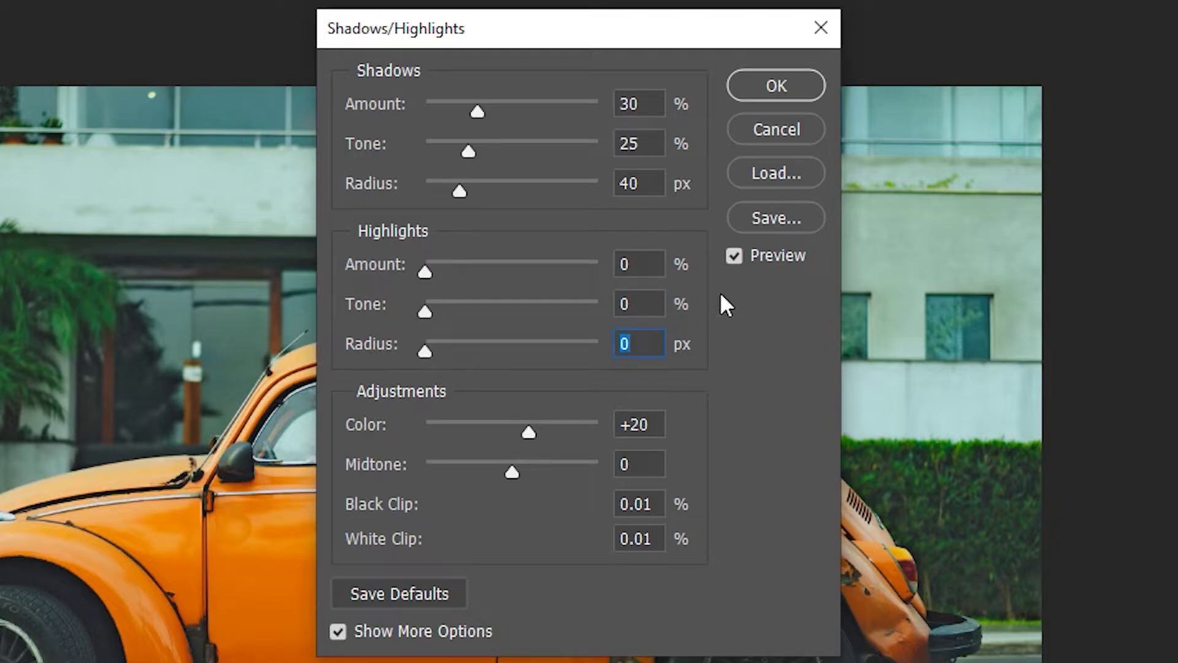
click(767, 84)
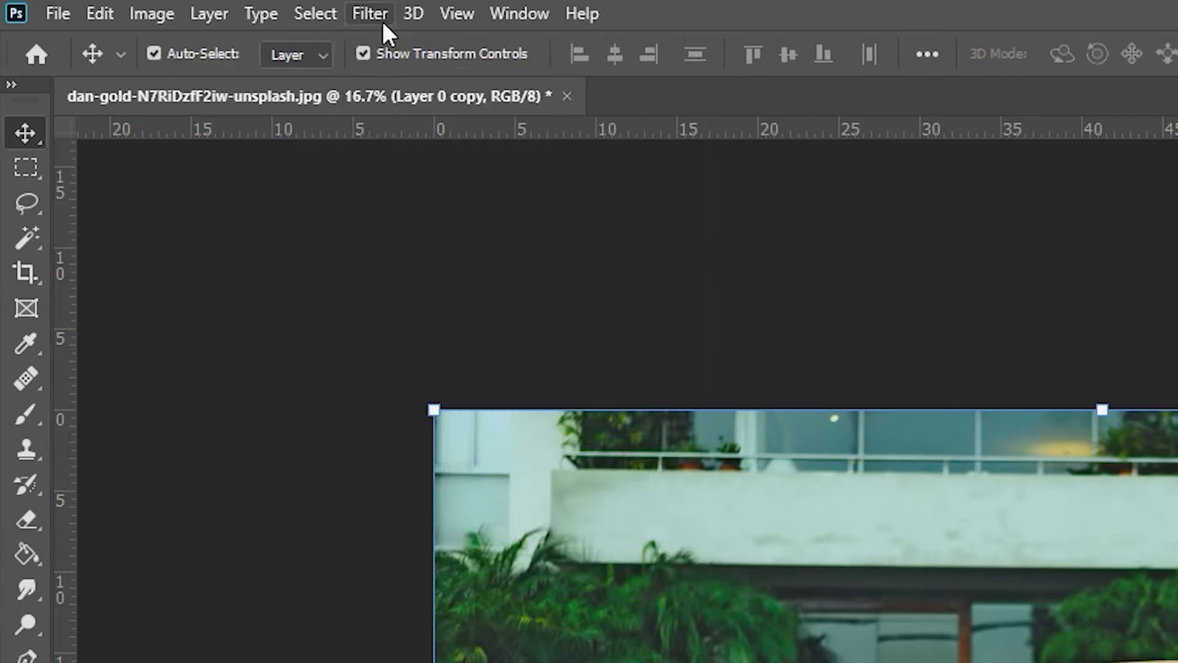
- Apply an Unsharp Mask of Amount 50%, Radius 7.0 px, Threshold 0 to Layer 0 copy
click(169, 6)
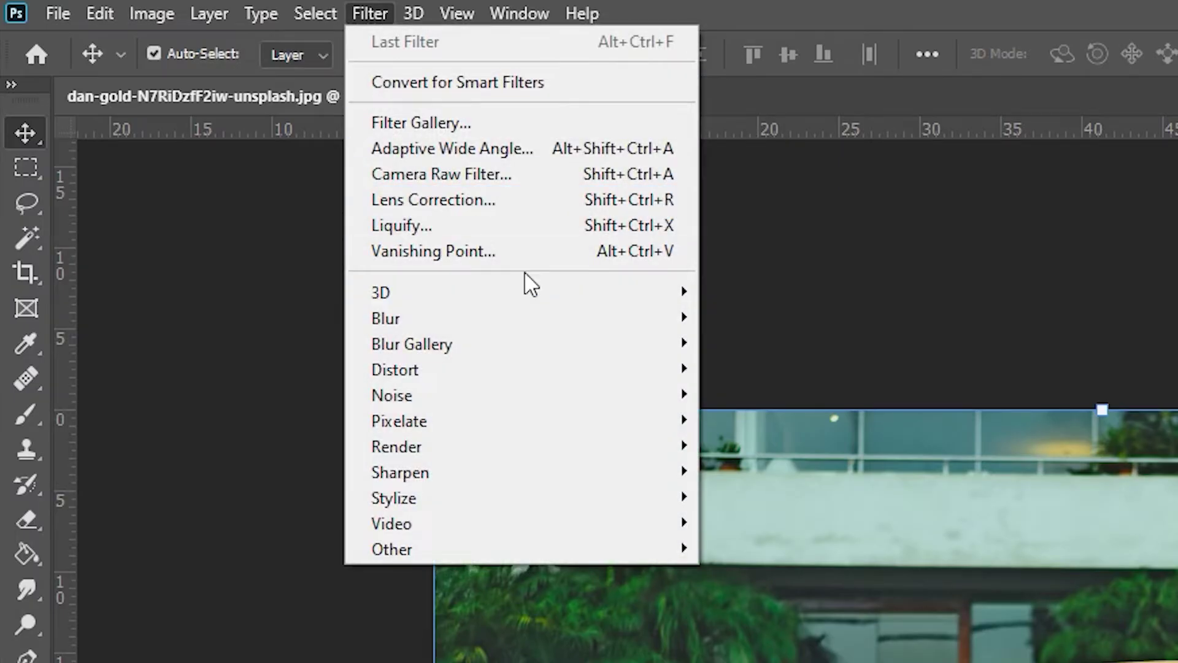
mouse_move(226, 217)
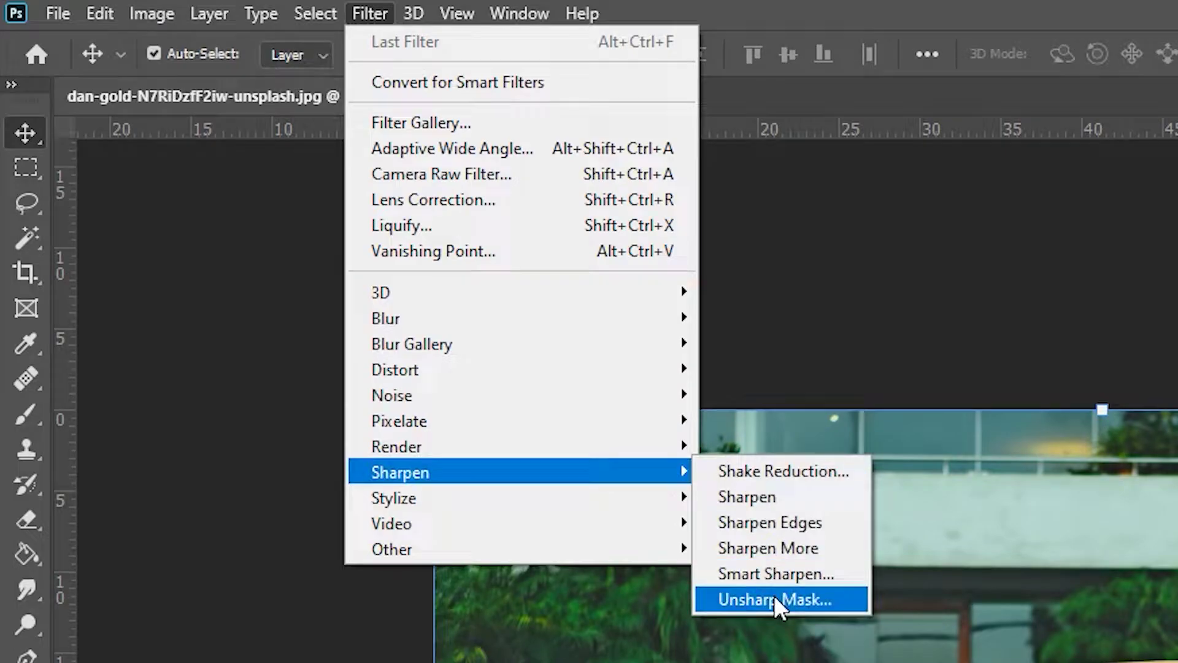
click(776, 599)
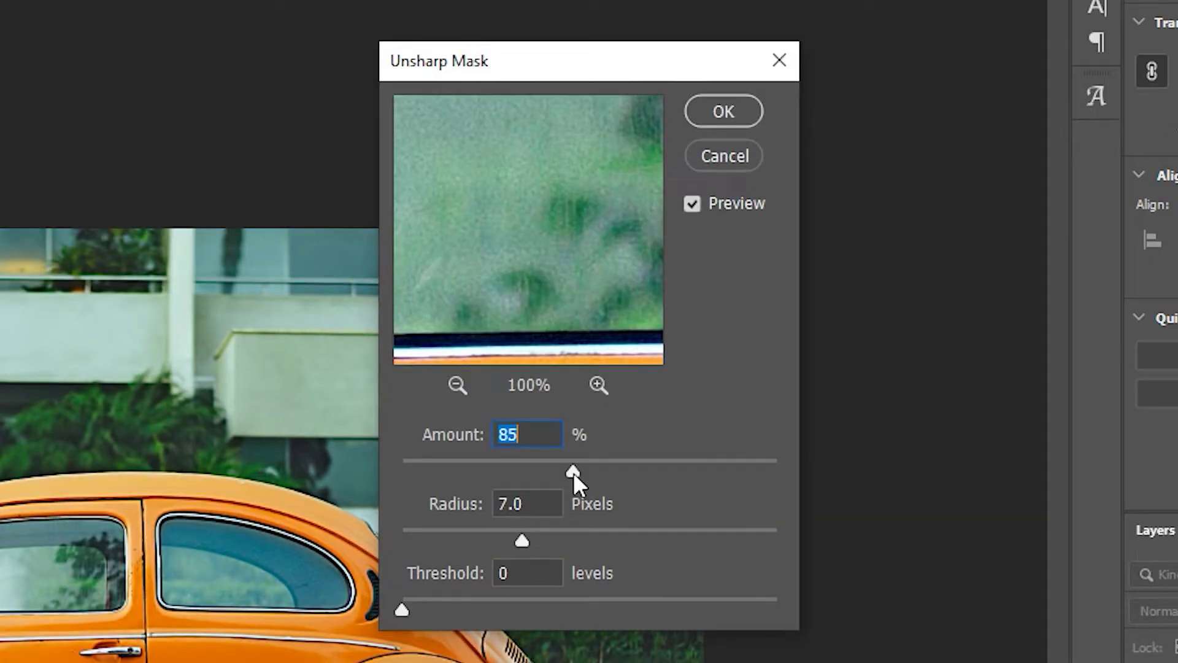
drag(573, 472, 502, 468)
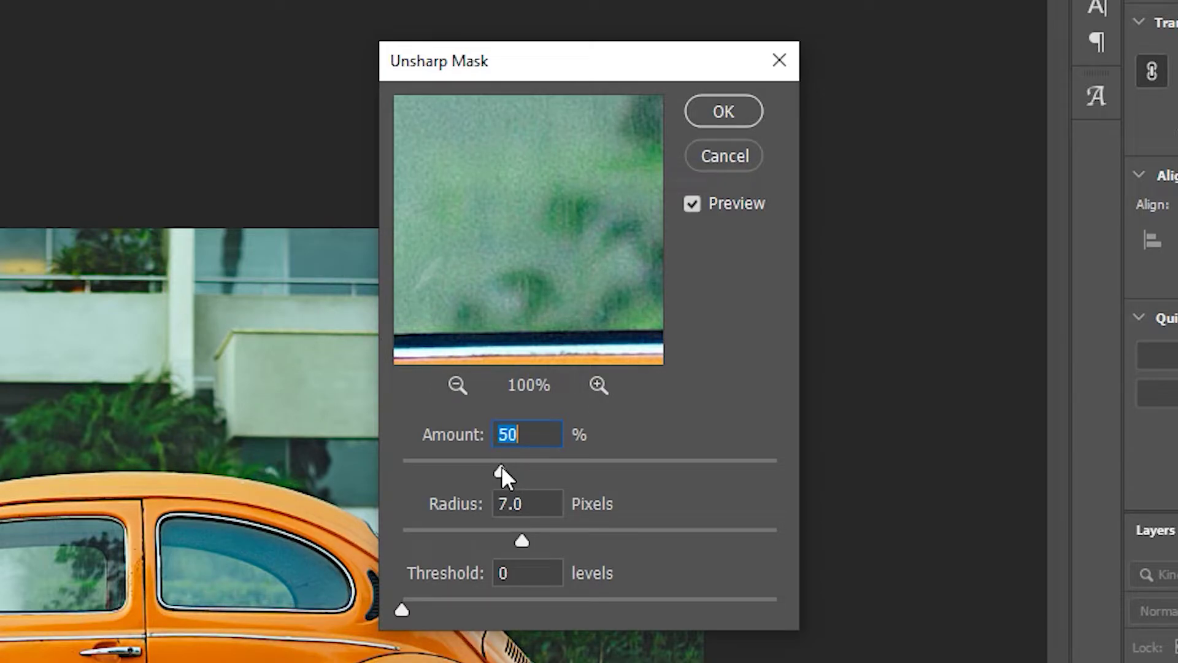
click(724, 112)
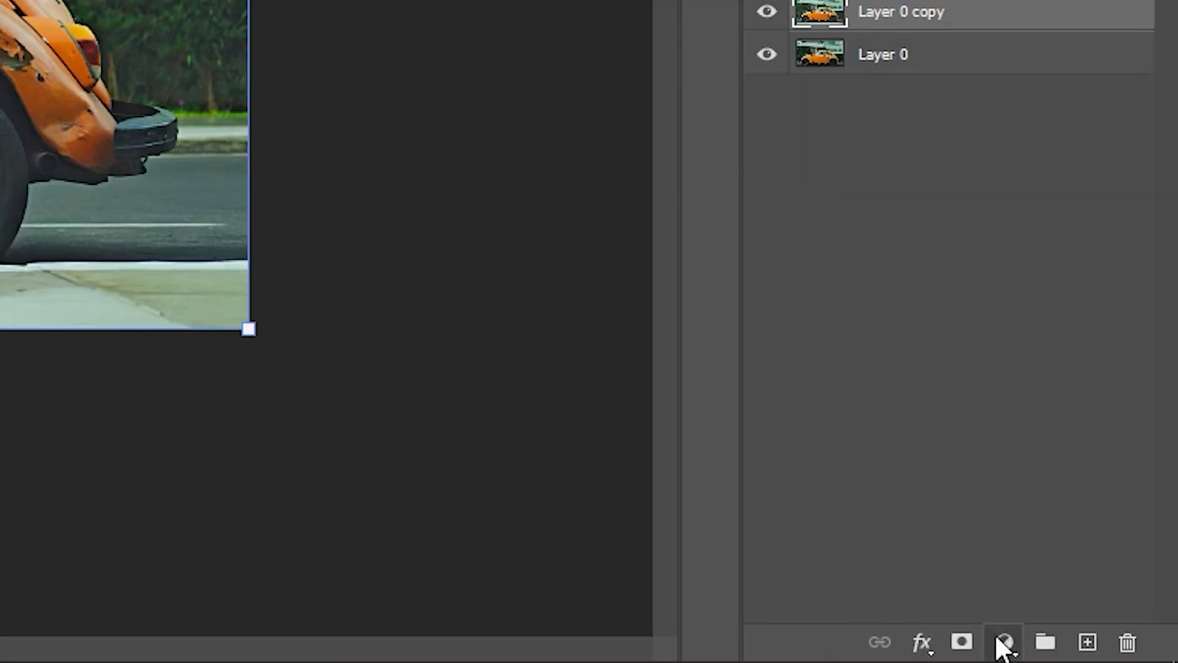
- Shape Curves 1 into an S-curve (points 61/44, 148/153) and pull Curves 2's midpoint to 142/120
click(1107, 654)
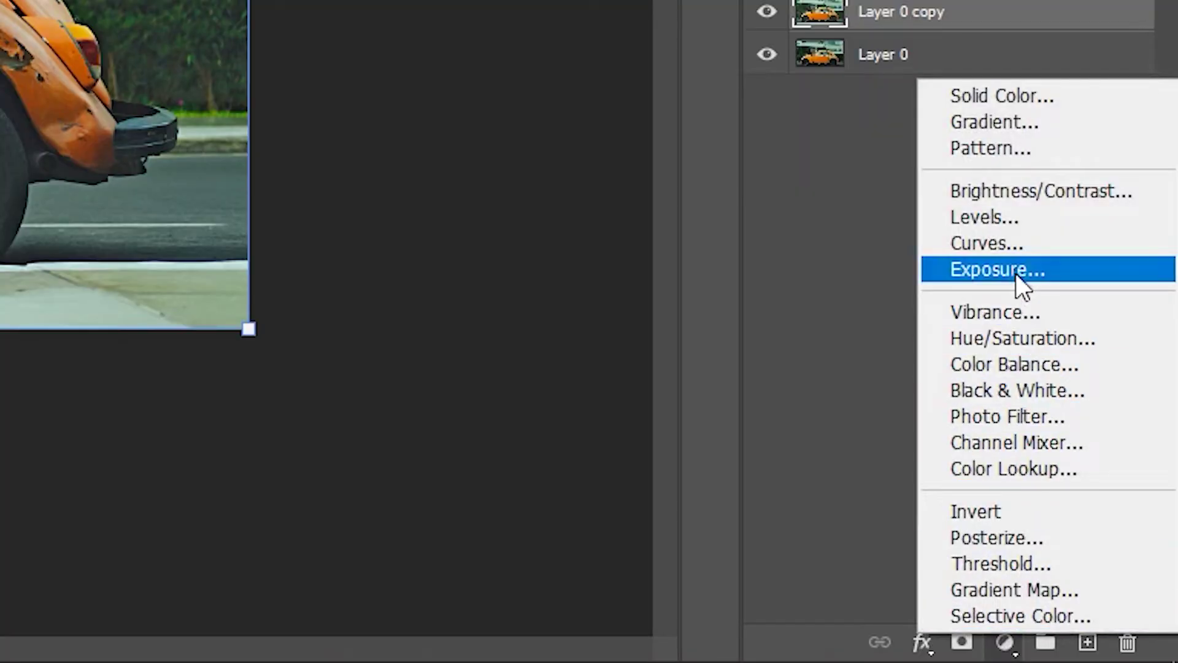
click(1105, 496)
drag(739, 444, 753, 459)
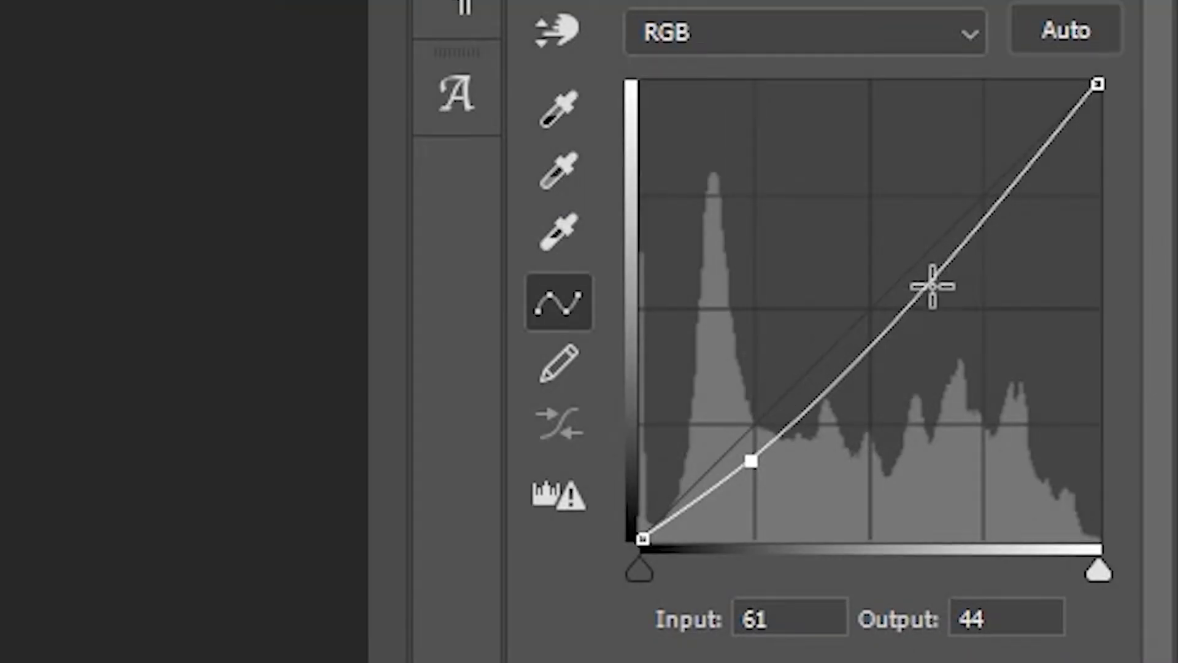
click(909, 270)
drag(909, 270, 907, 266)
drag(791, 415, 805, 395)
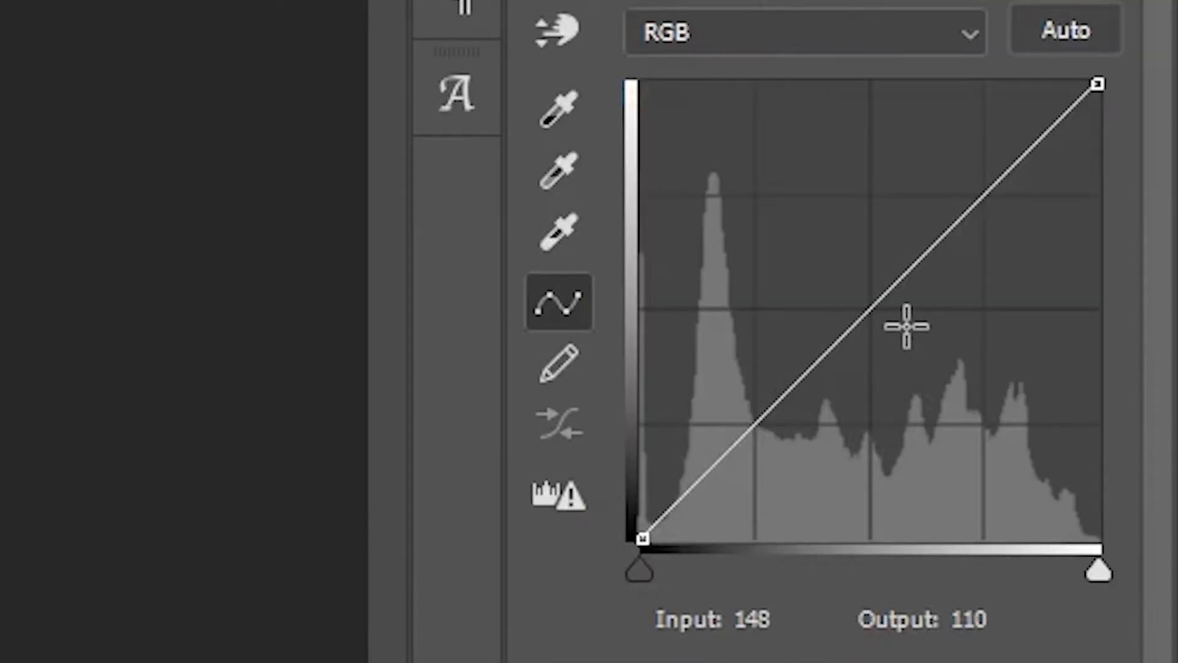
drag(869, 307, 895, 325)
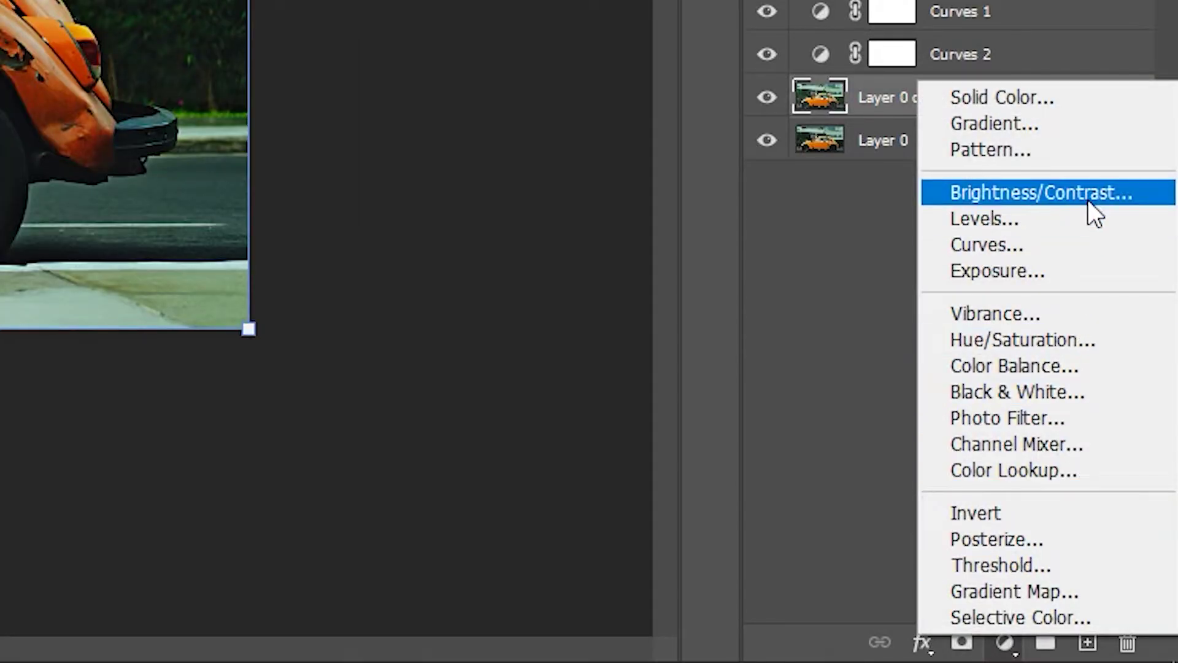
- Add a Brightness/Contrast adjustment layer with Brightness 26
click(1089, 193)
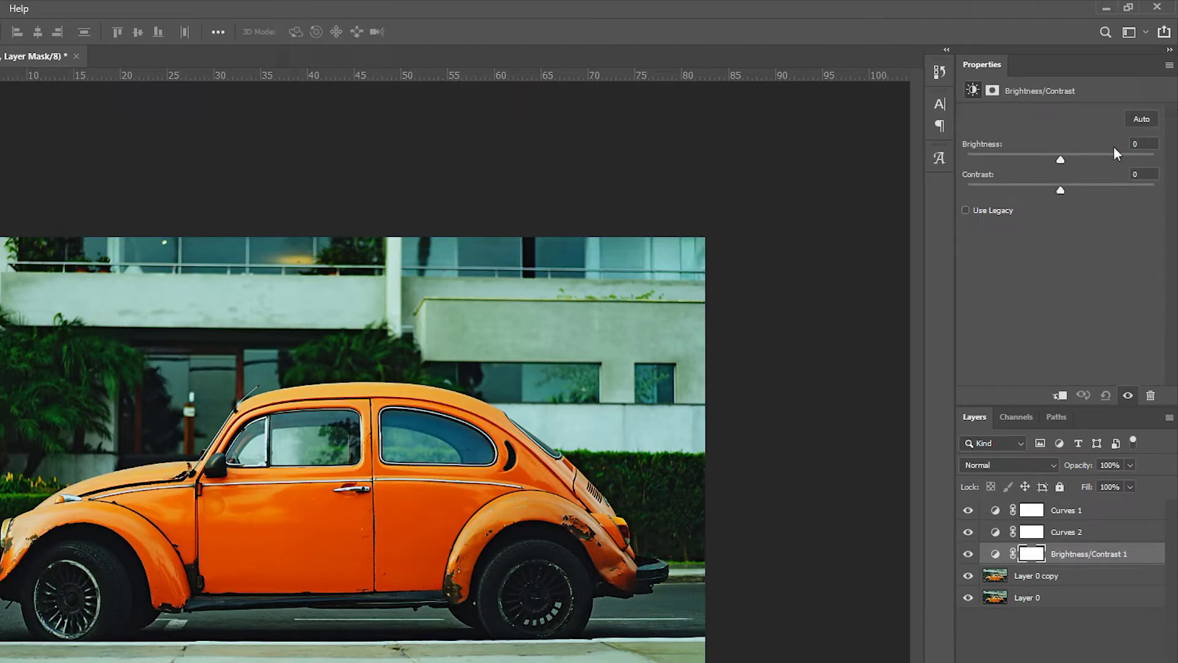
drag(1061, 160, 1070, 161)
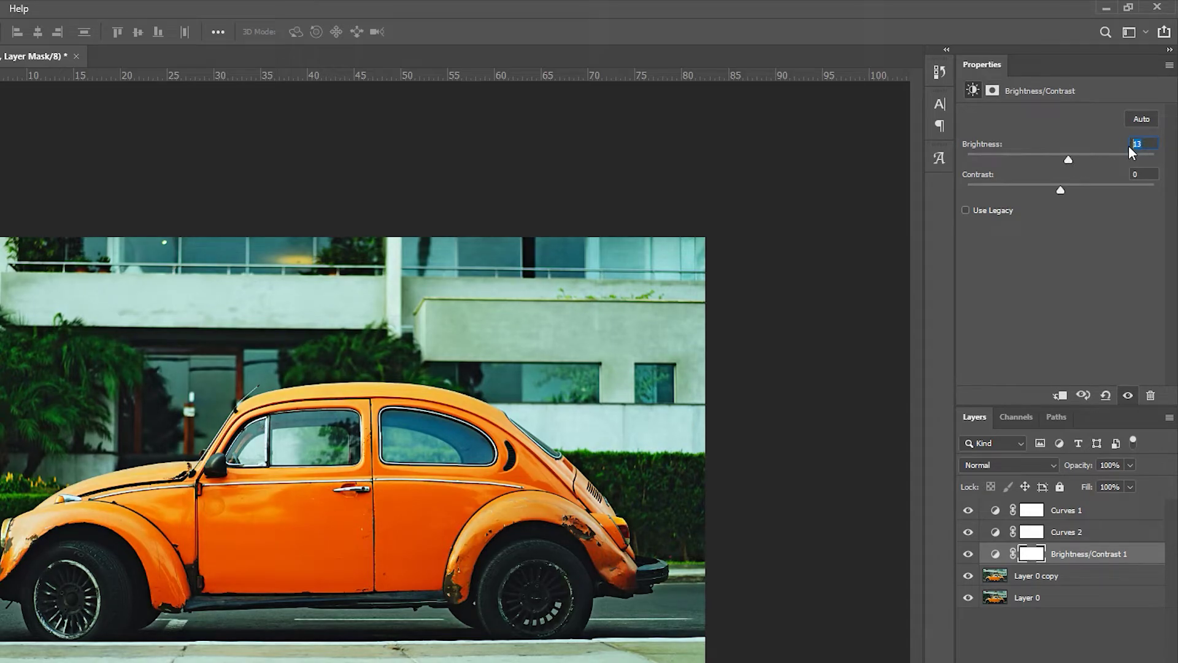
text(26)
key(Tab)
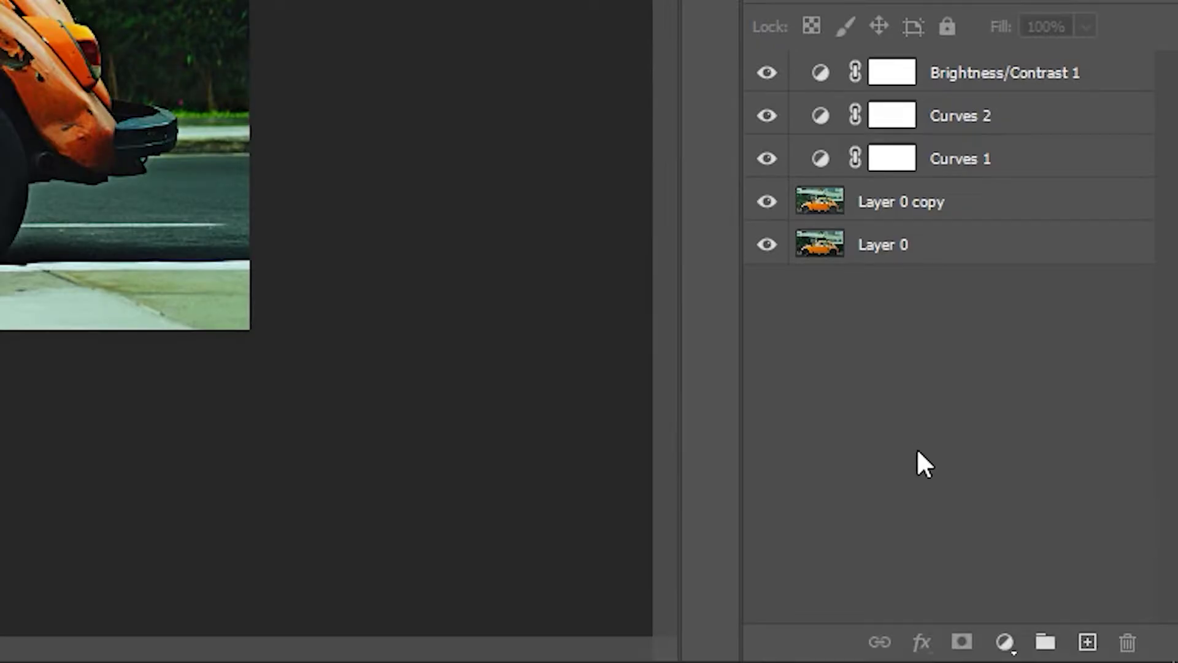
- Add a Vibrance adjustment layer with Vibrance +10 and Saturation −15
click(1004, 643)
click(1068, 316)
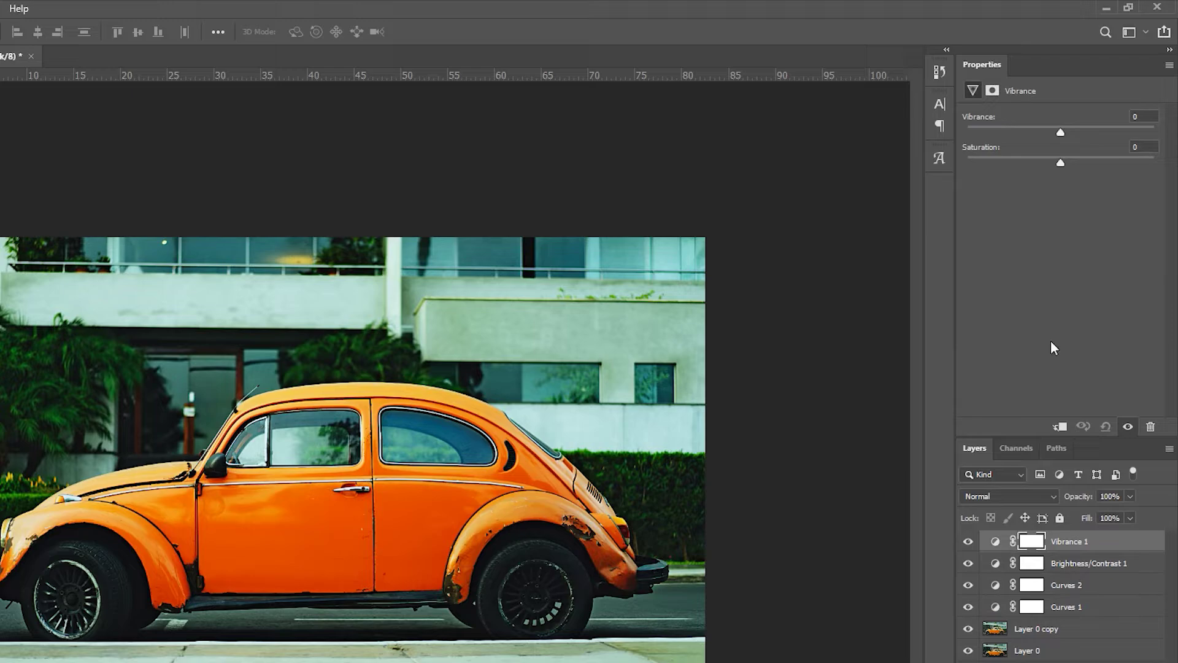
click(1143, 117)
text(10)
key(Tab)
text(-15)
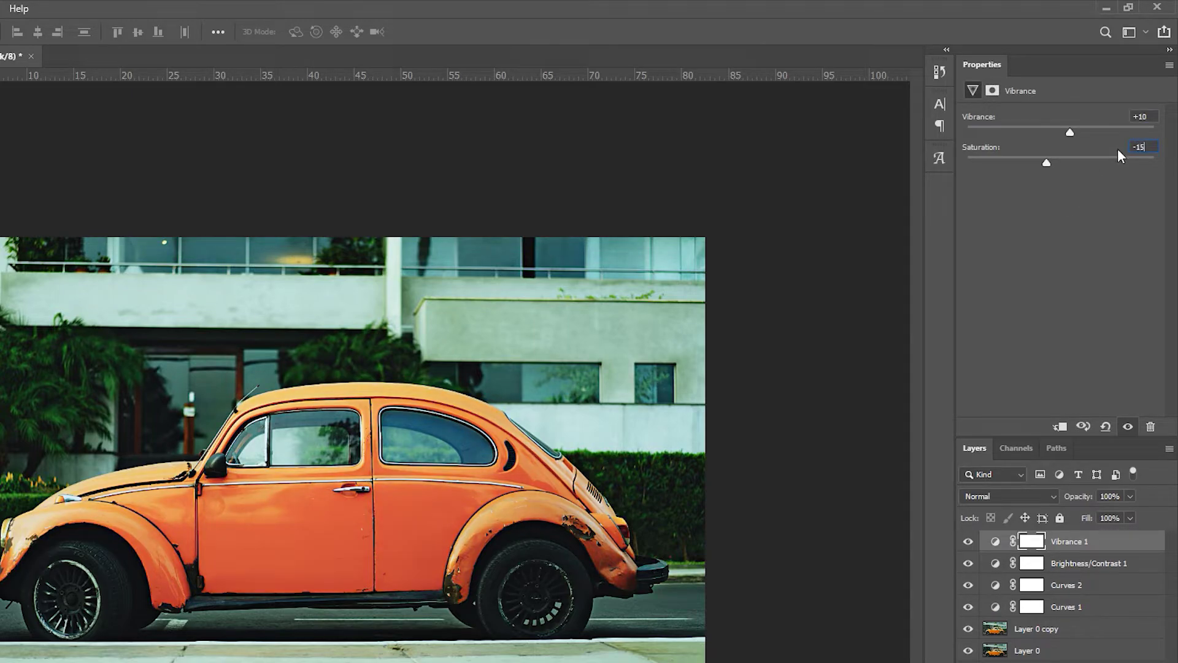
click(1095, 659)
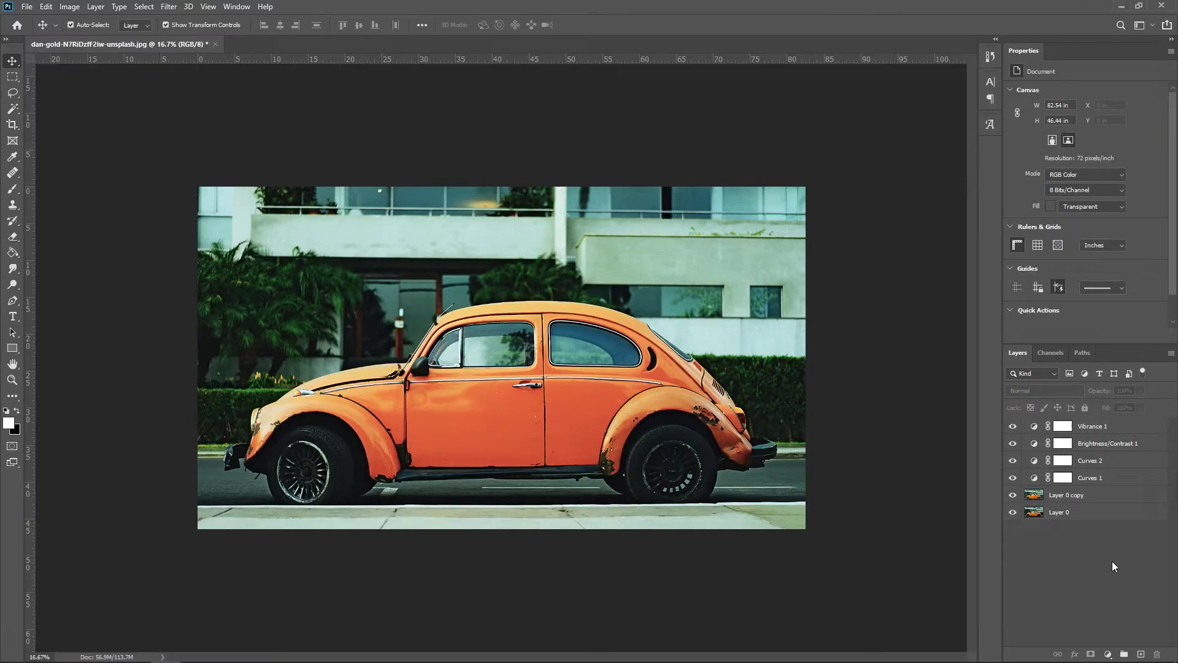
- Add a Warming Filter (85) Photo Filter layer at 35% density
click(1108, 654)
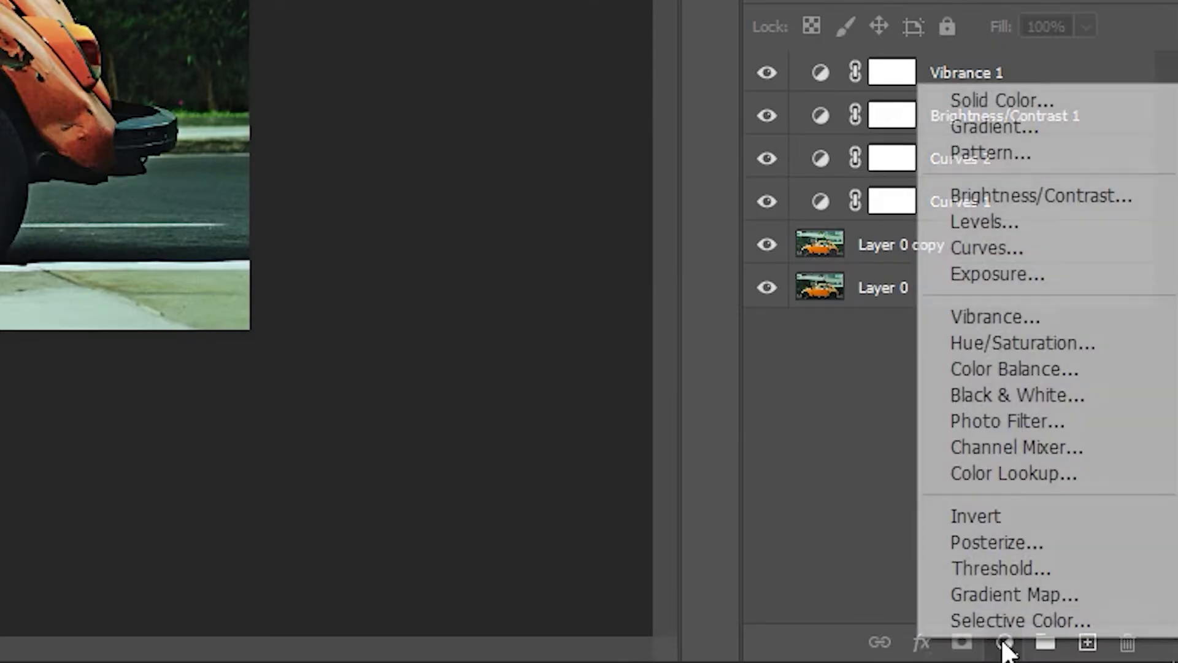
click(1120, 565)
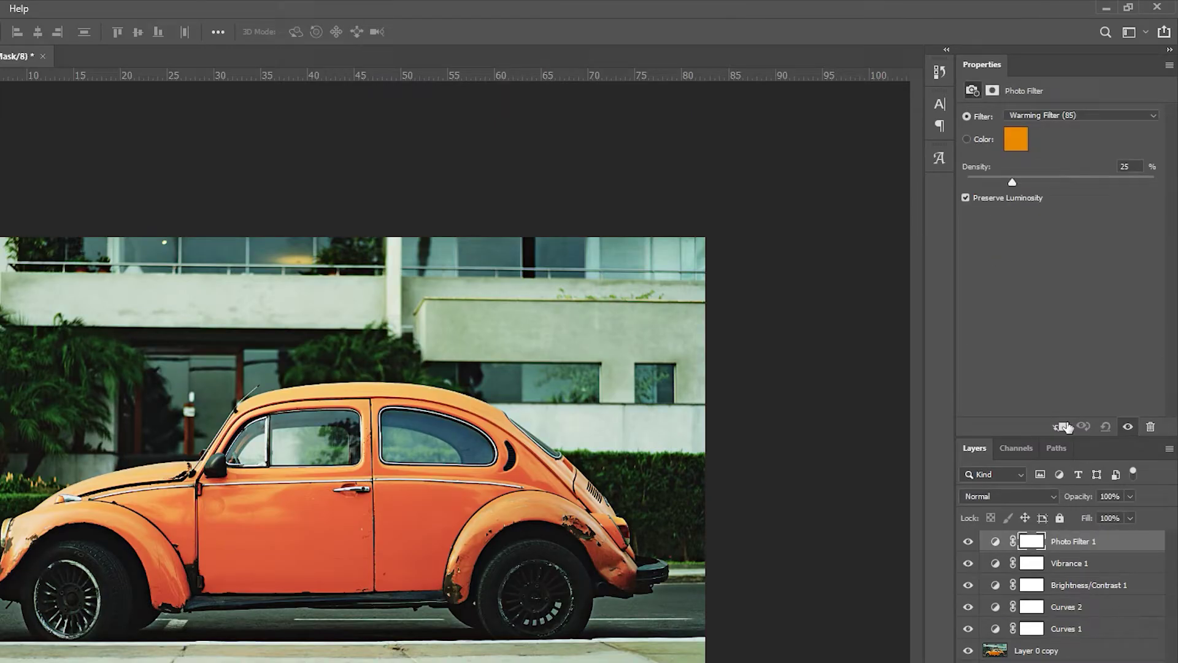
click(1134, 167)
text(35)
key(ctrl+alt+a)
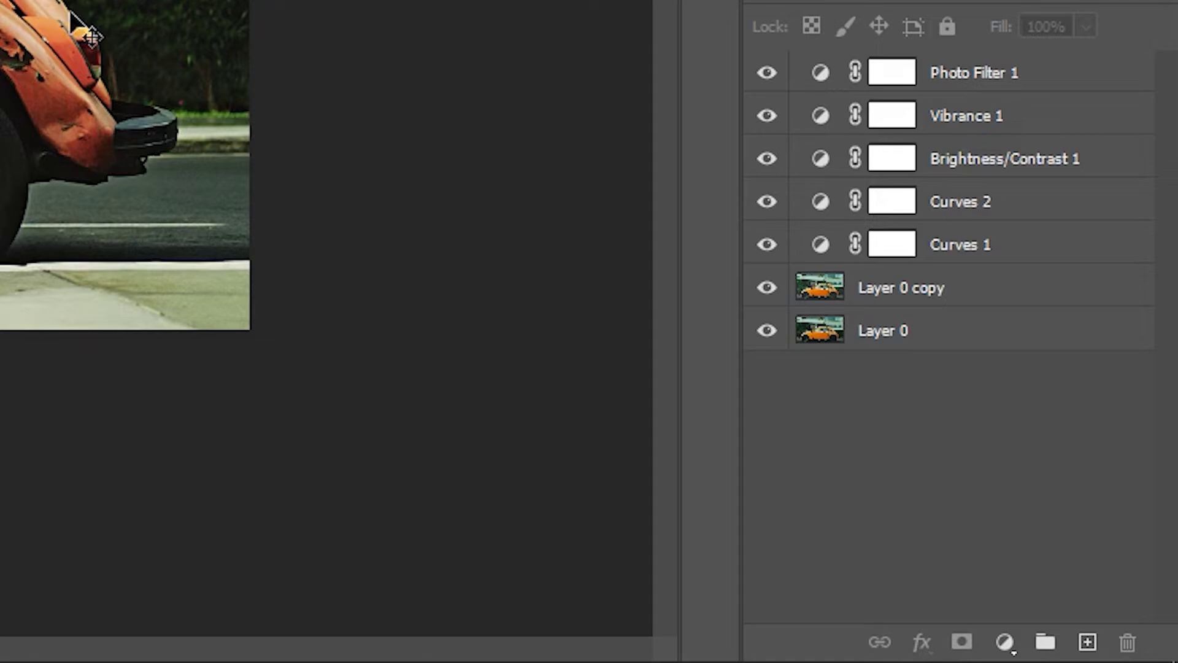
- Add a black radial Gradient Fill layer at 200% scale with Reverse checked
click(1005, 642)
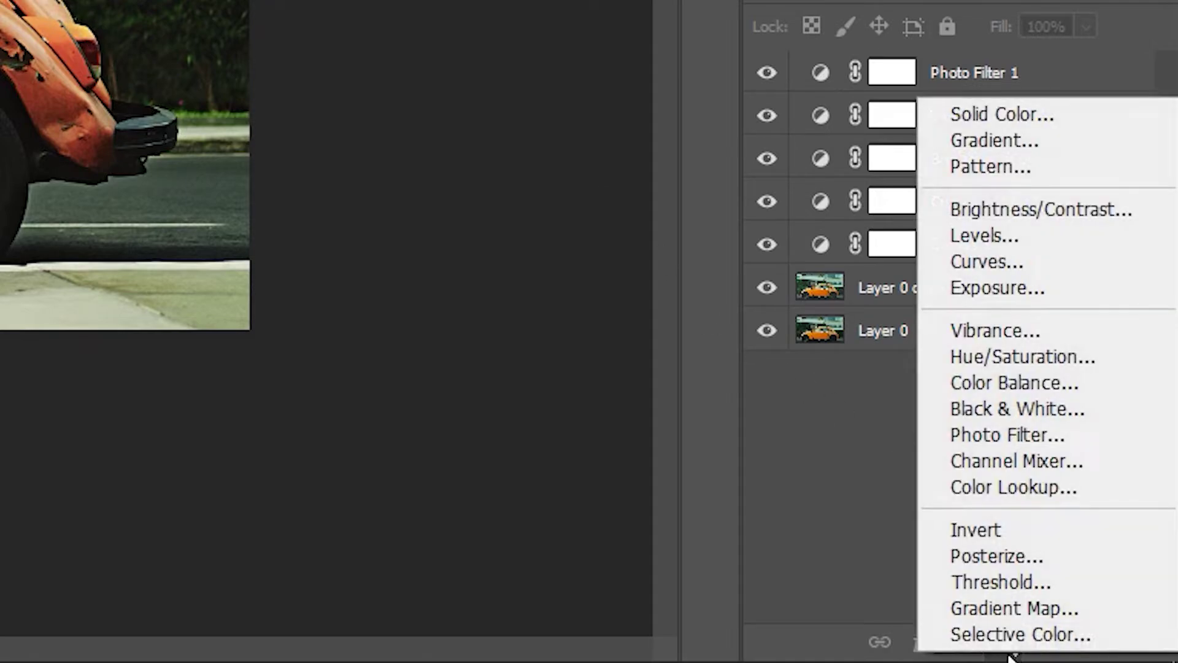
click(1007, 148)
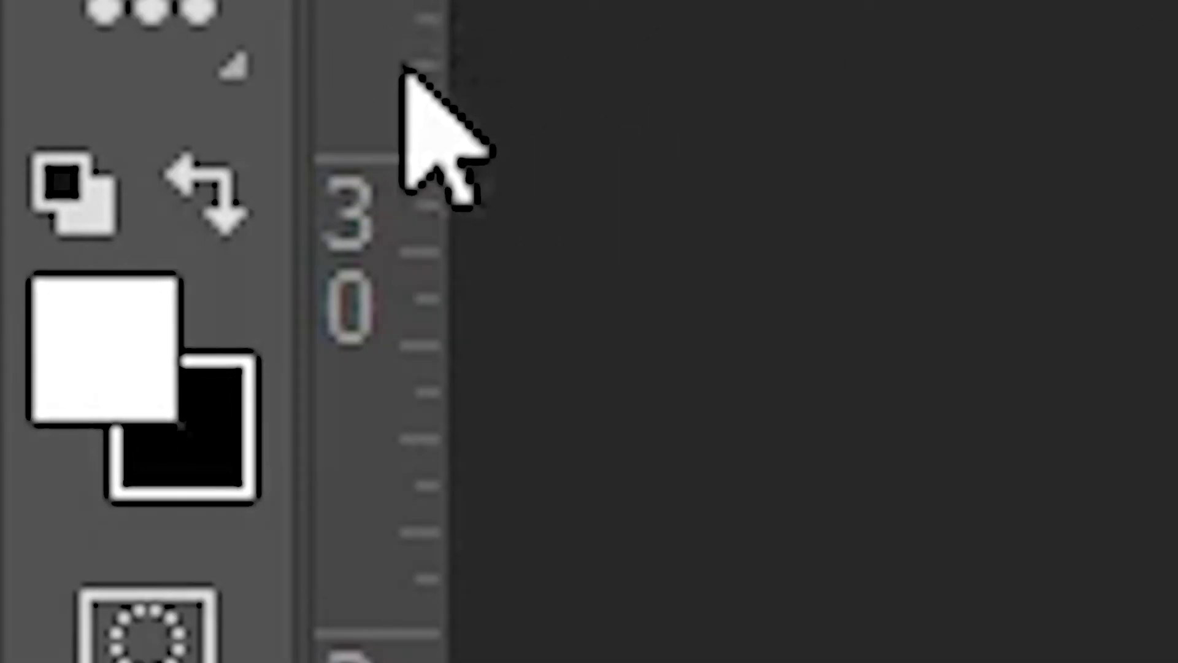
click(228, 182)
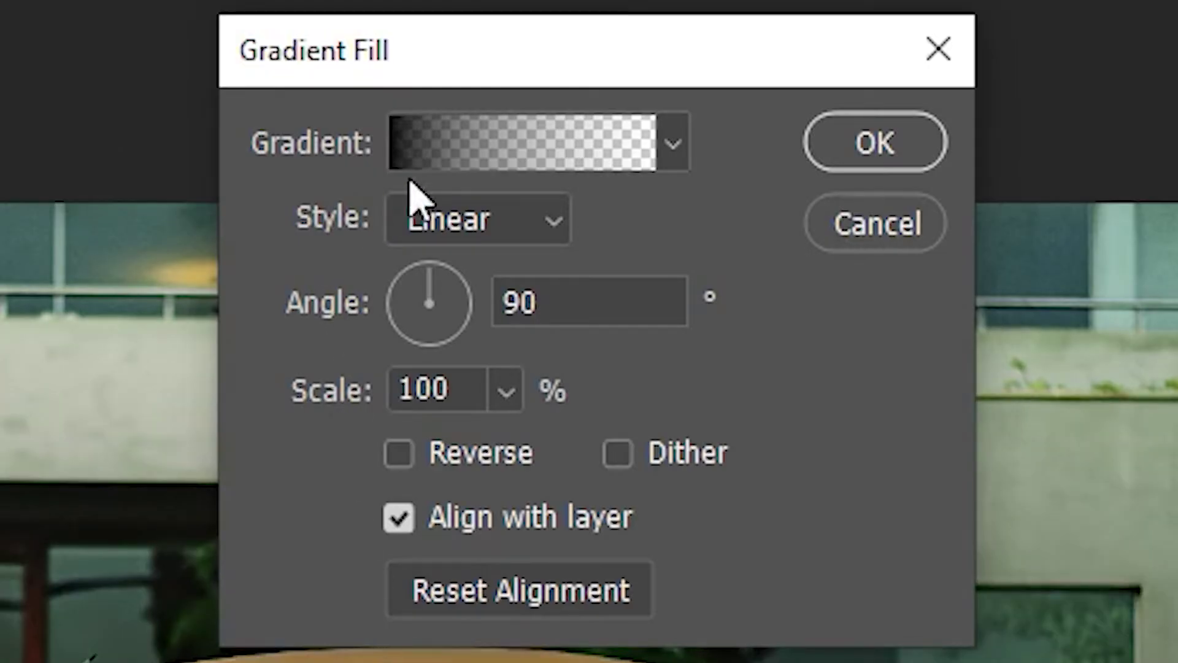
click(518, 231)
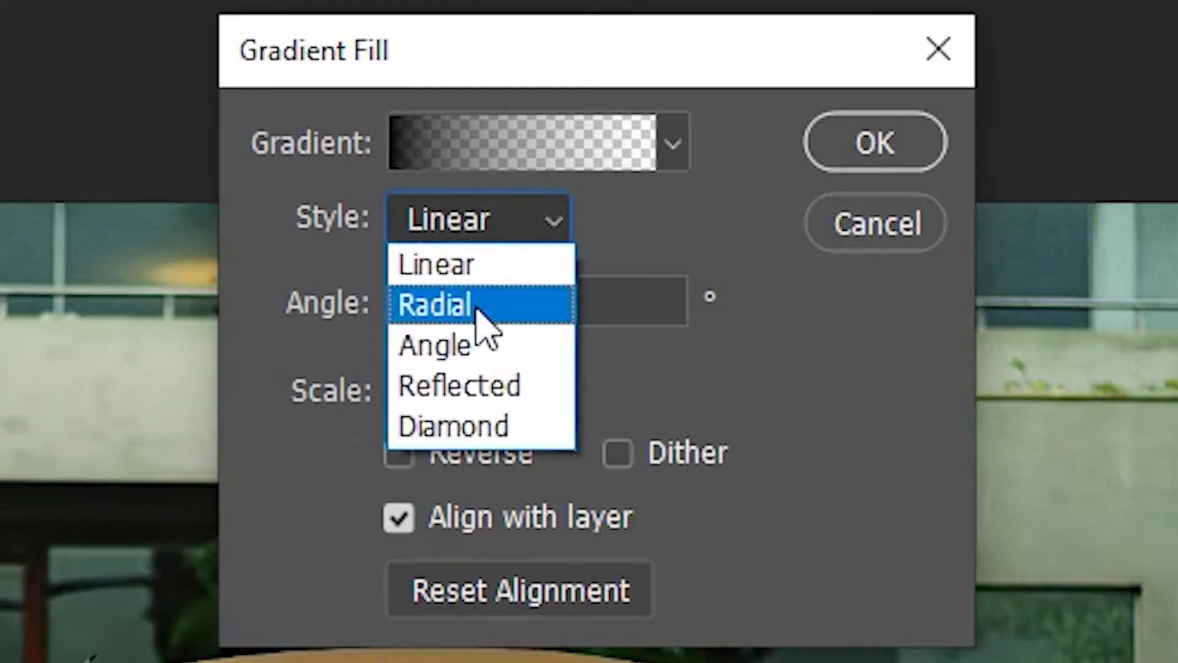
click(477, 310)
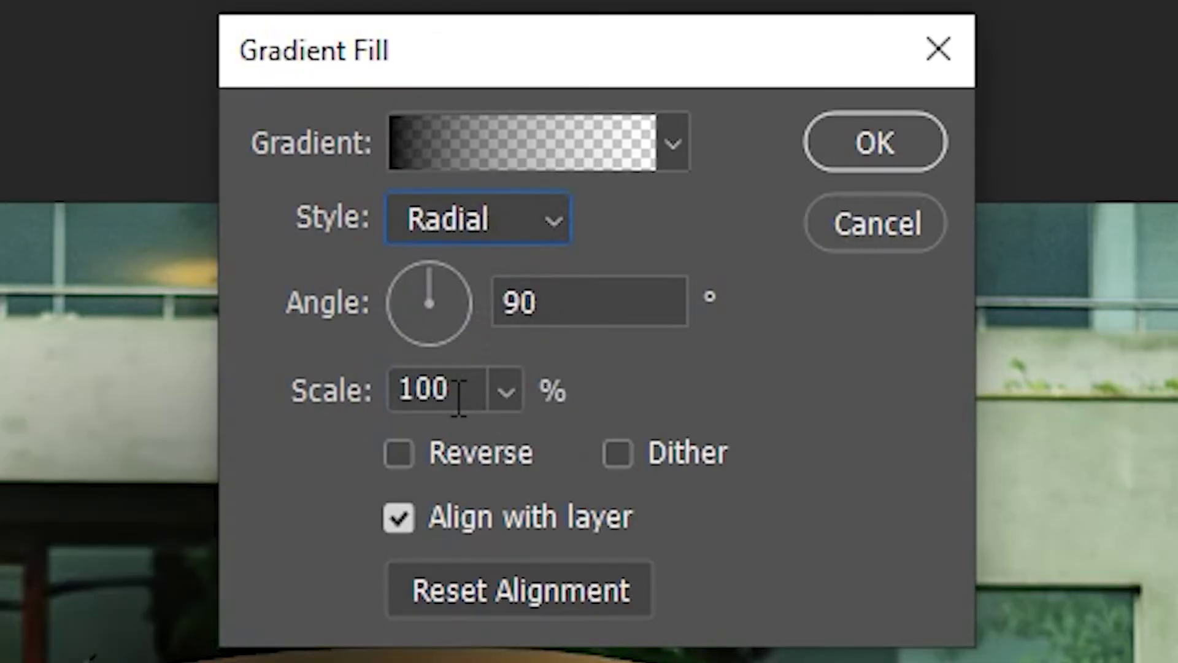
double_click(457, 400)
text(200)
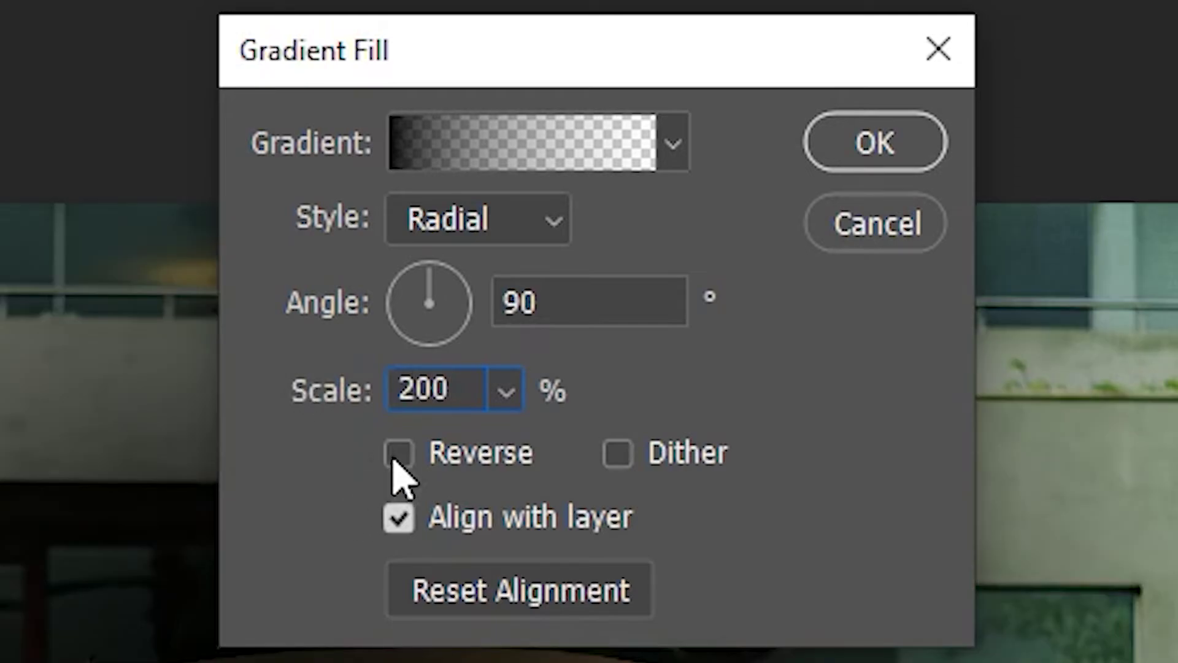
click(399, 455)
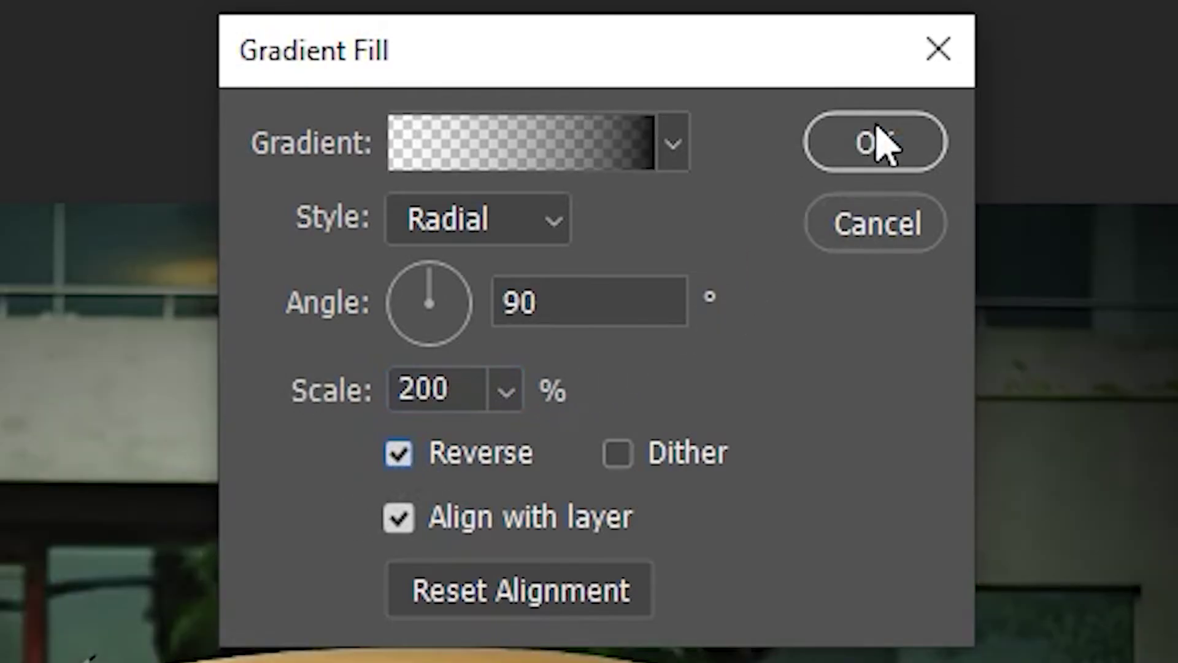
click(884, 145)
- Set the gradient vignette layer to Soft Light blend mode at 60% opacity
click(1124, 246)
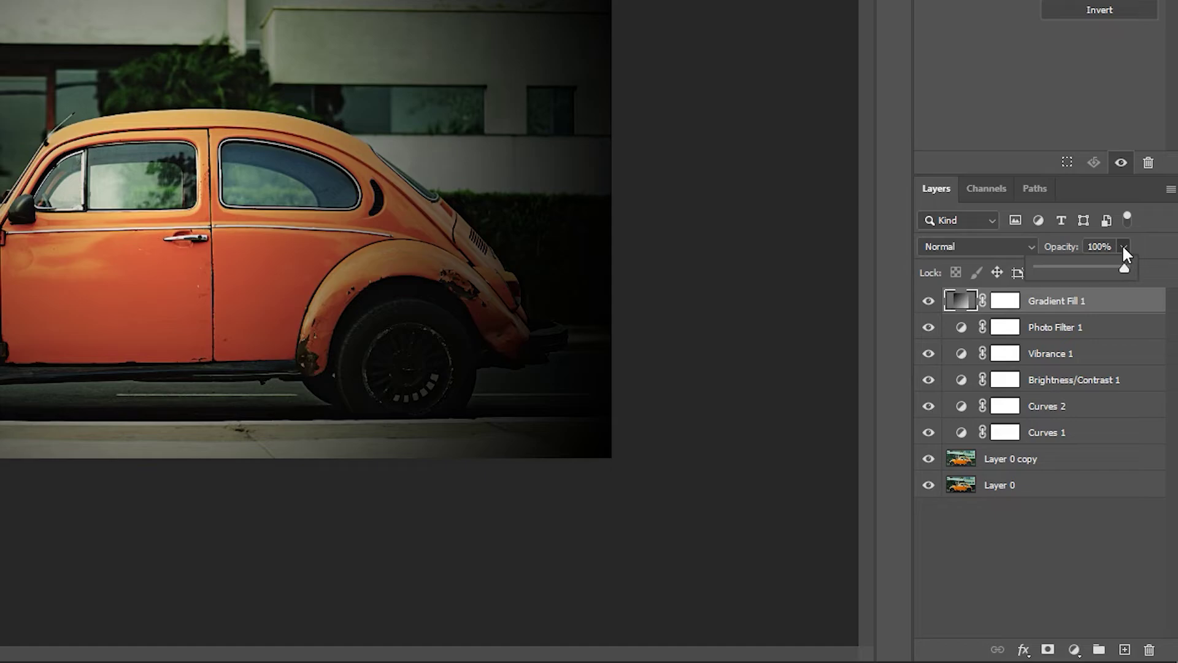
click(1004, 249)
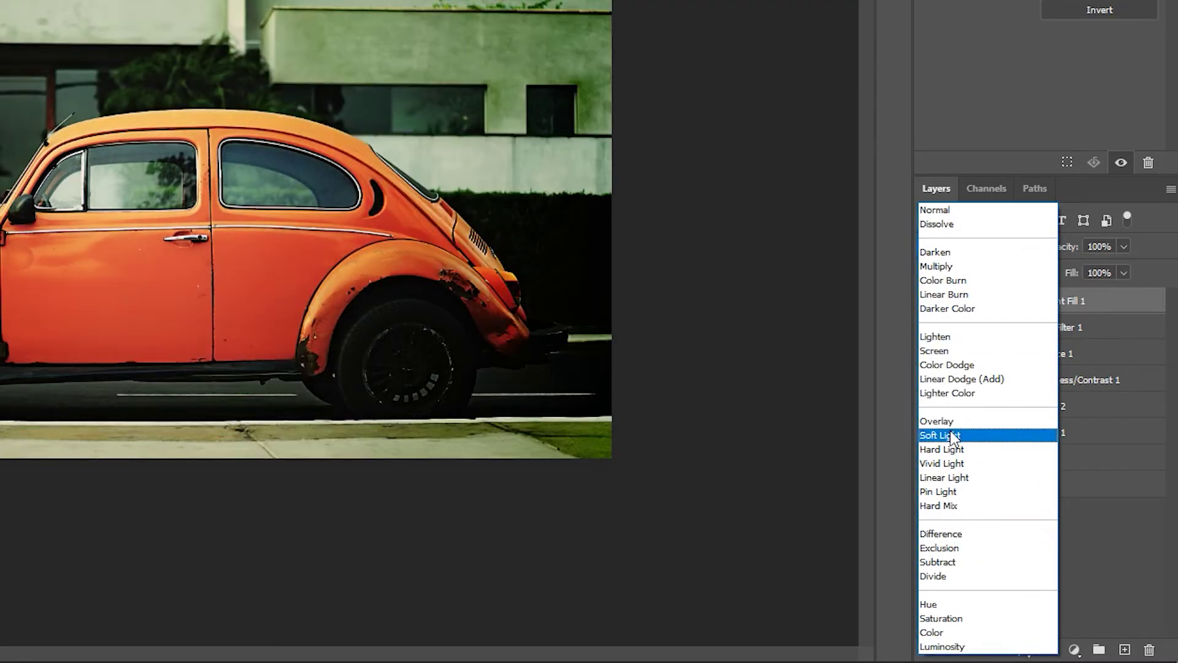
click(957, 434)
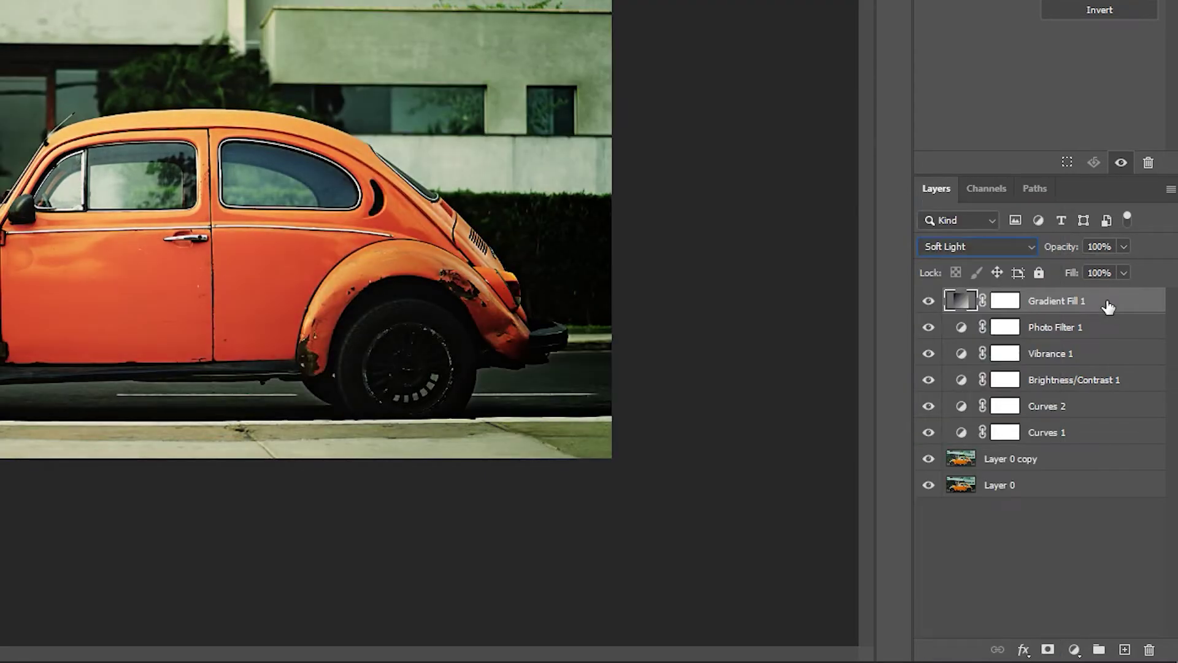
click(1123, 246)
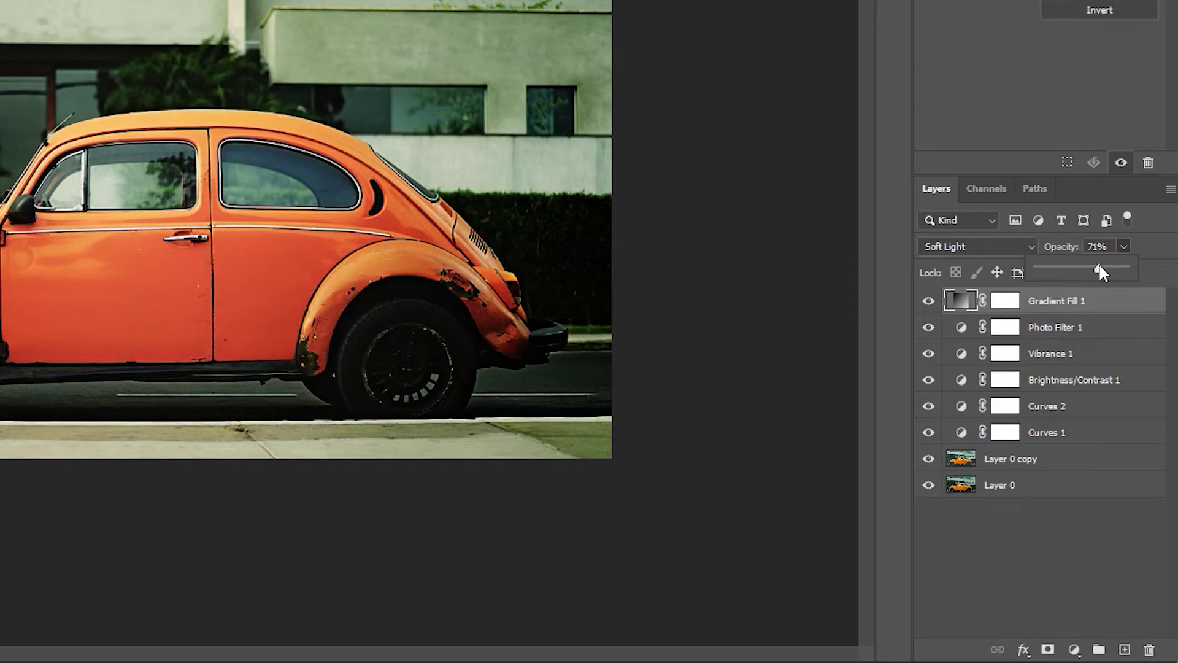
drag(1098, 270, 1088, 266)
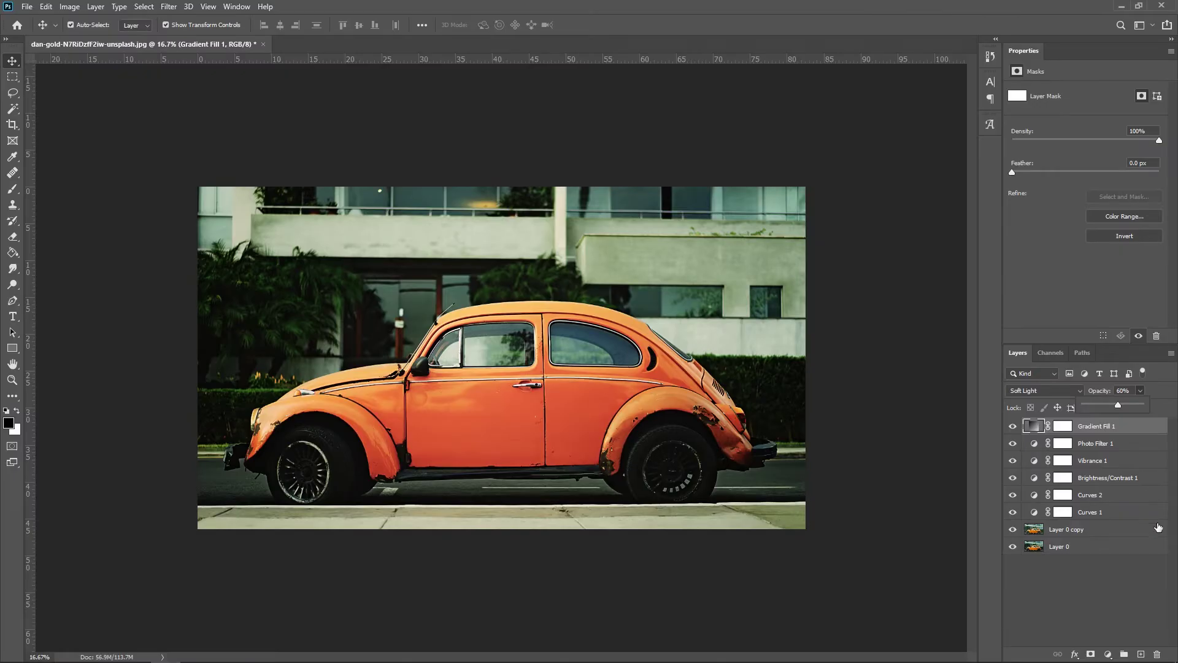